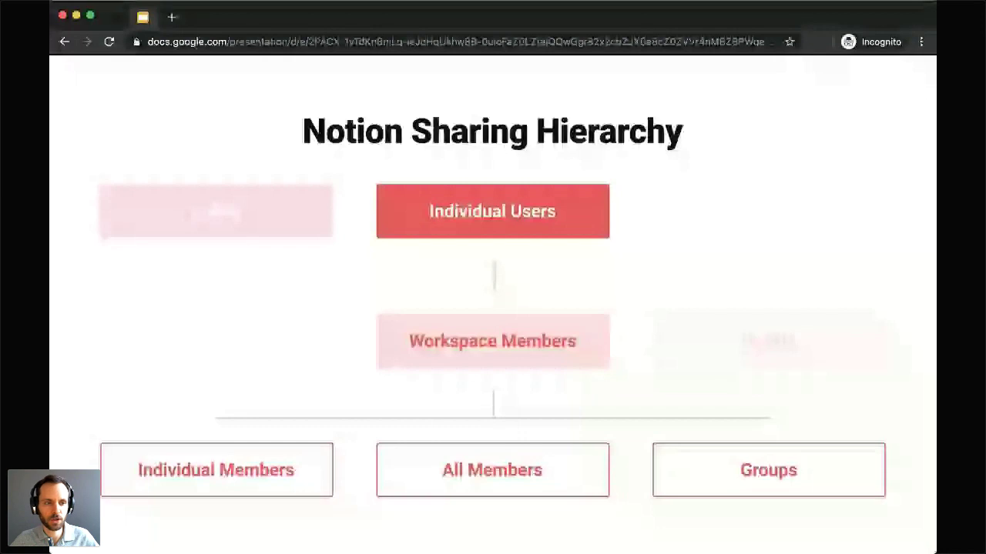
# Step: Advance the slides past Sidebar Categories to 'Acess Levels', then switch to the Notion page
pyautogui.press('Right')
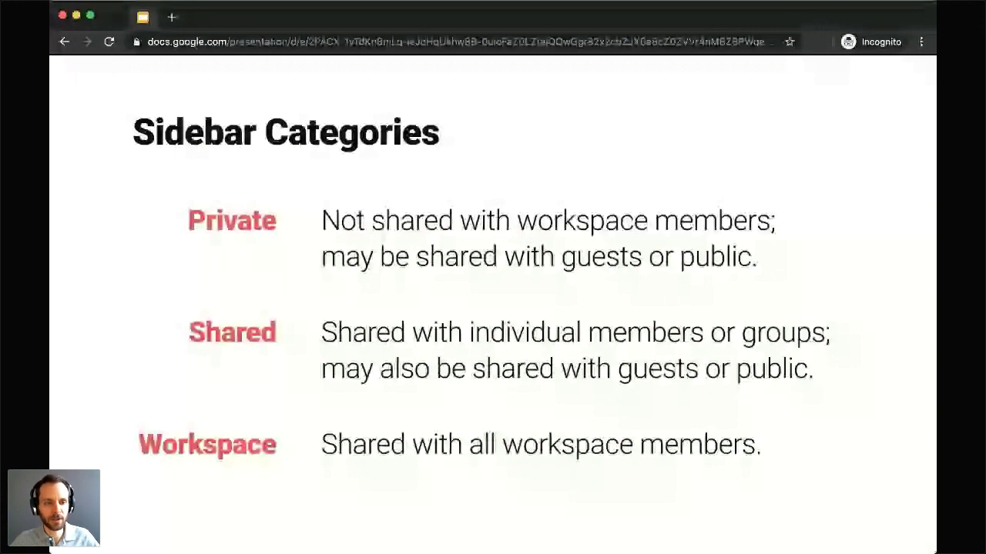
pyautogui.press('Right')
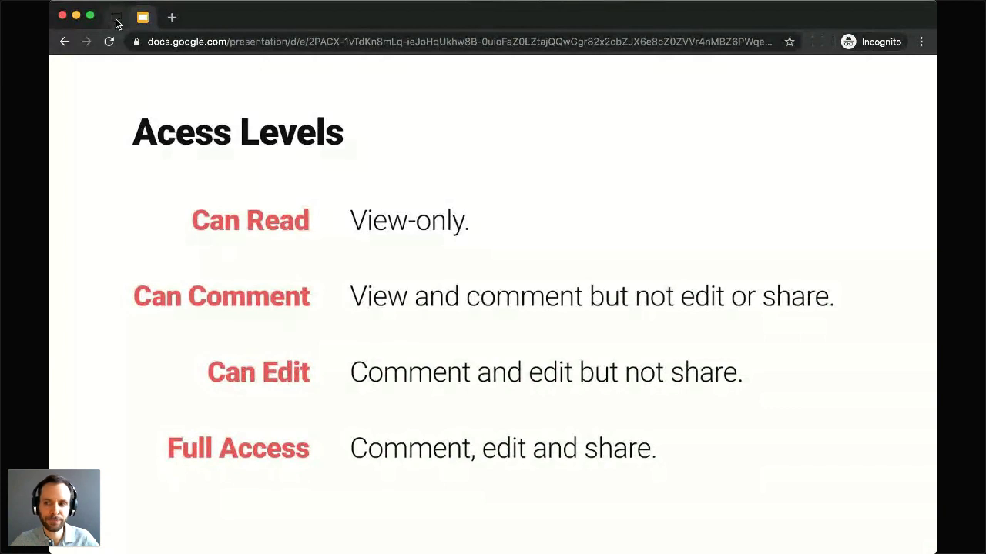
pyautogui.click(116, 21)
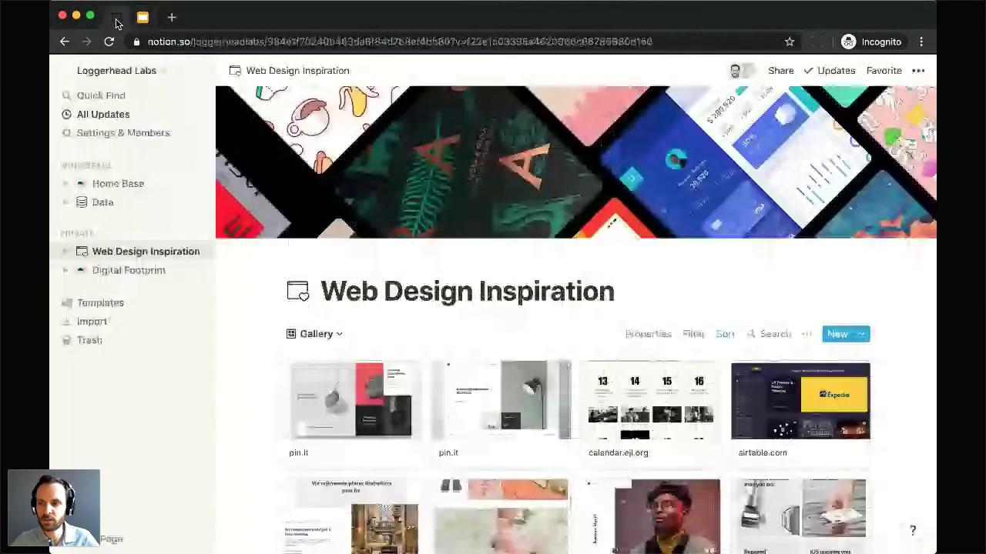
# Step: Open the Web Design Inspiration page's Share menu and choose Invite a Person
pyautogui.click(780, 73)
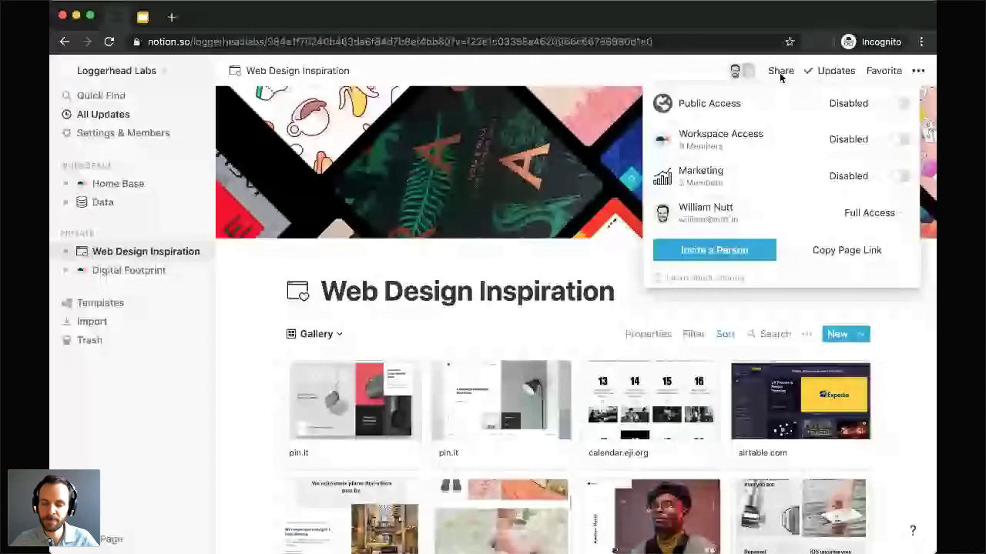
pyautogui.click(714, 250)
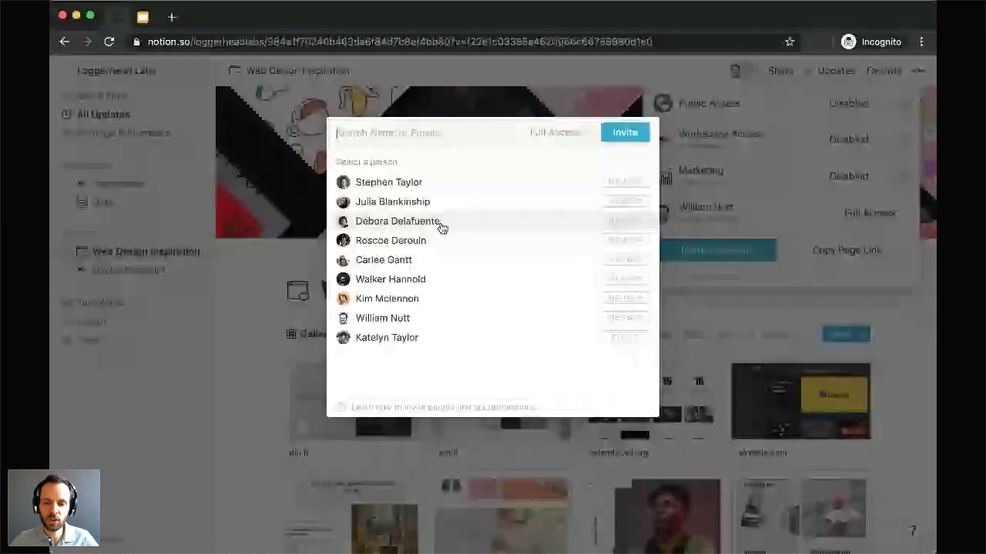
# Step: Invite a workspace member and a typed guest e-mail address to the page with Can Comment access
pyautogui.click(423, 262)
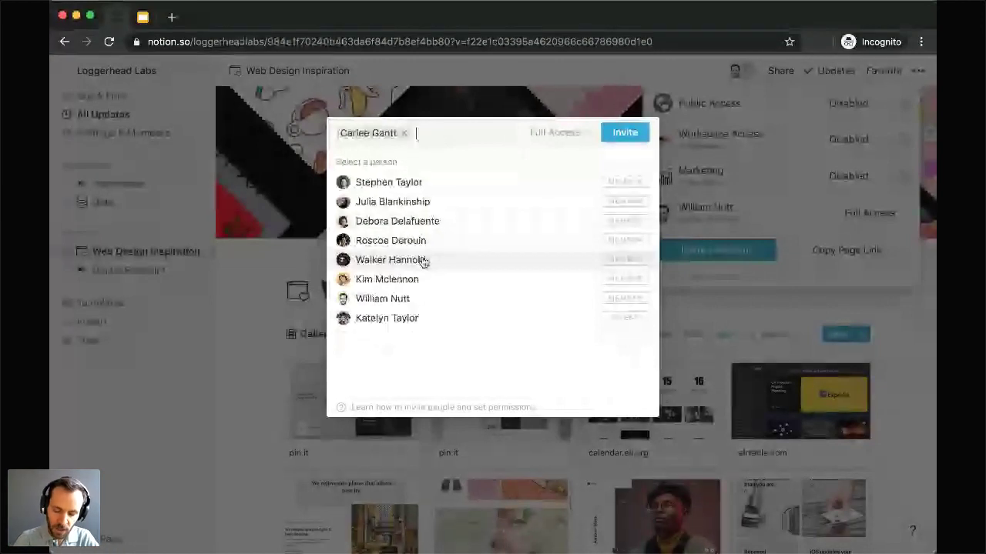
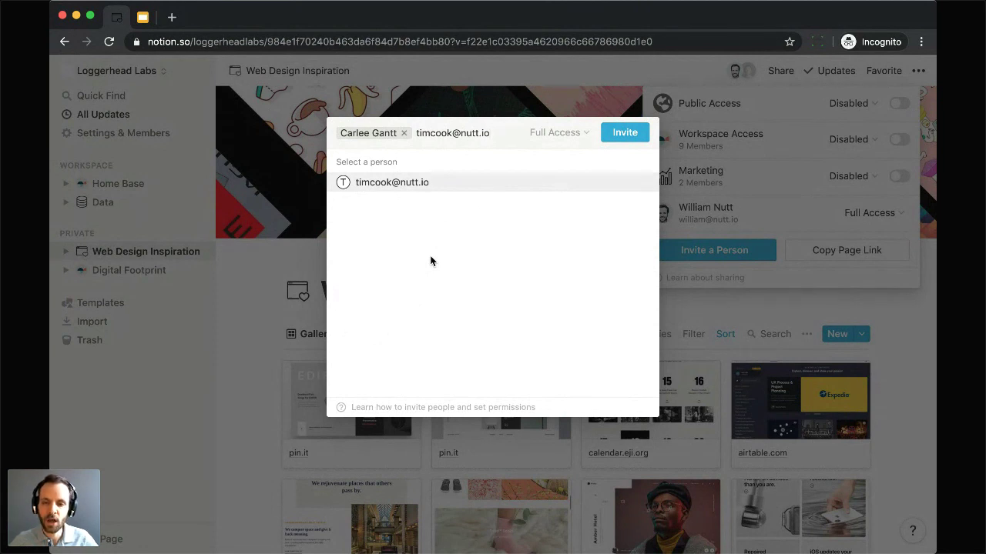
pyautogui.click(408, 185)
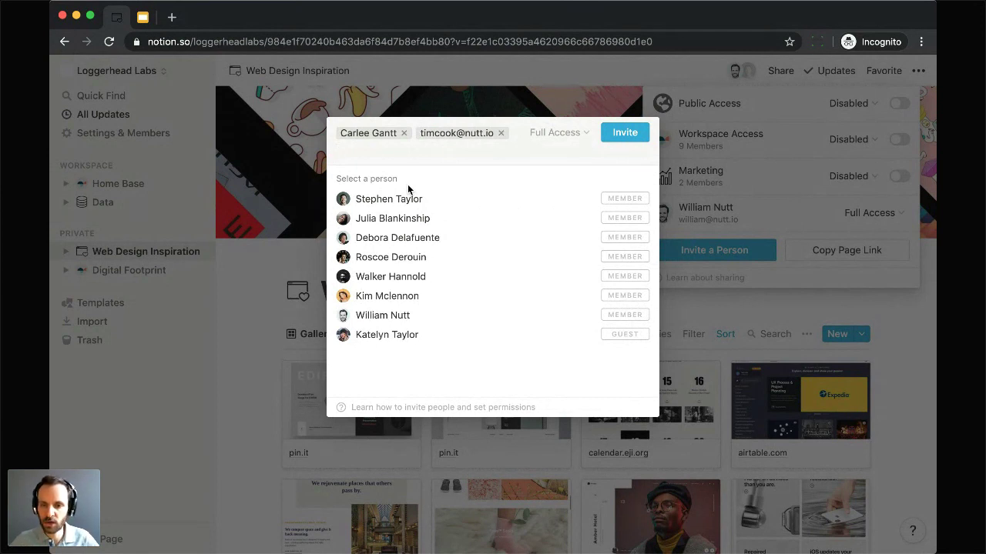
pyautogui.click(551, 132)
pyautogui.click(524, 222)
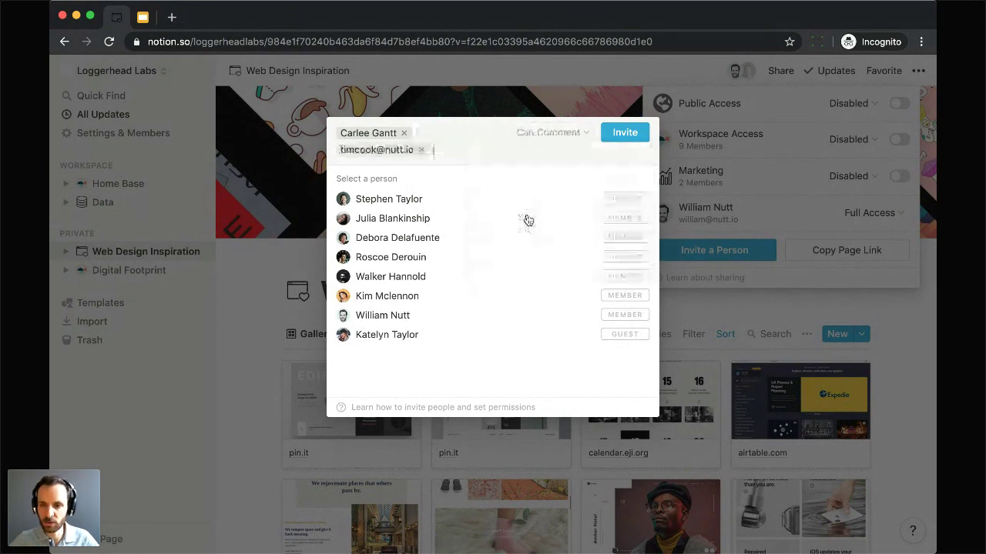
pyautogui.click(624, 134)
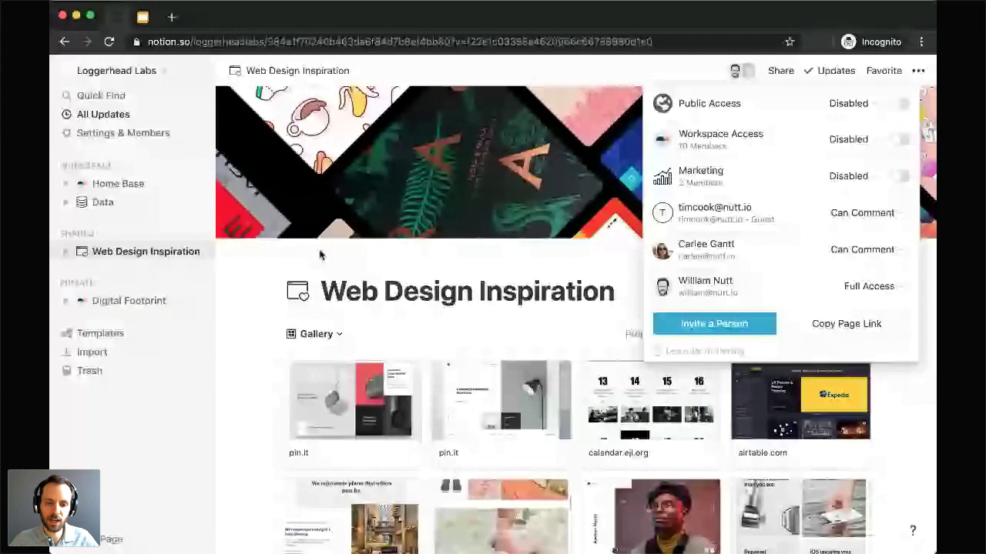
pyautogui.click(321, 255)
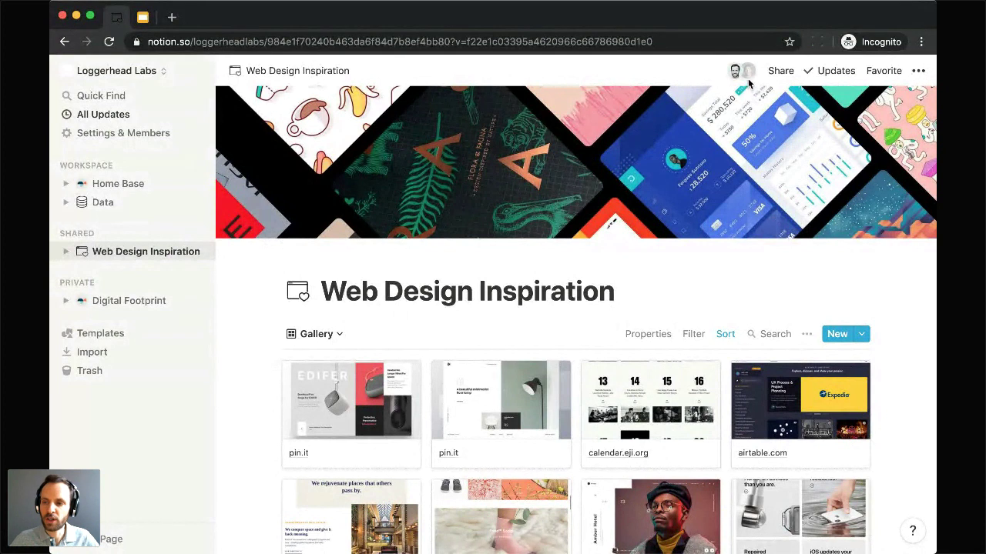
pyautogui.moveTo(750, 73)
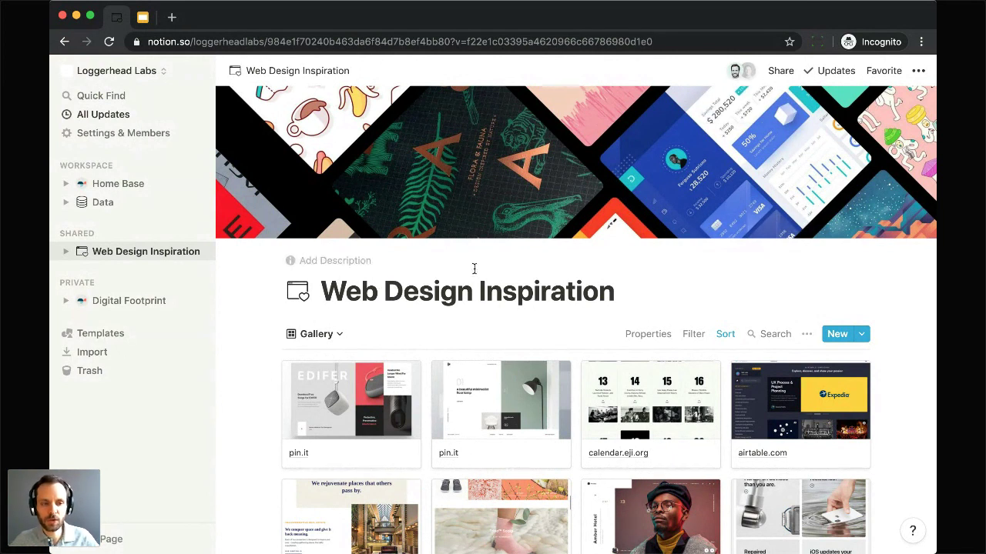
pyautogui.click(780, 71)
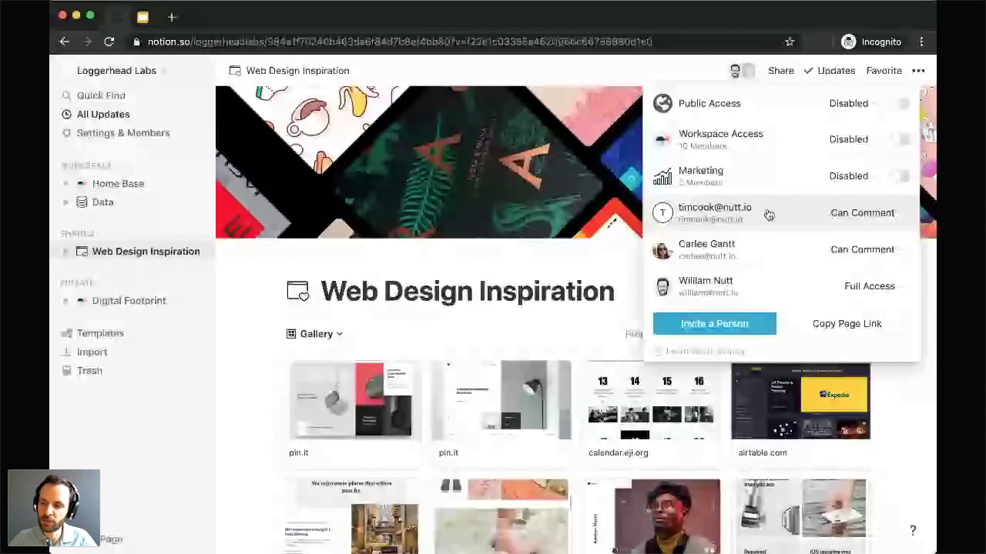
# Step: Remove the e-mail guest and the invited member from the page's share list, then close Share
pyautogui.click(846, 219)
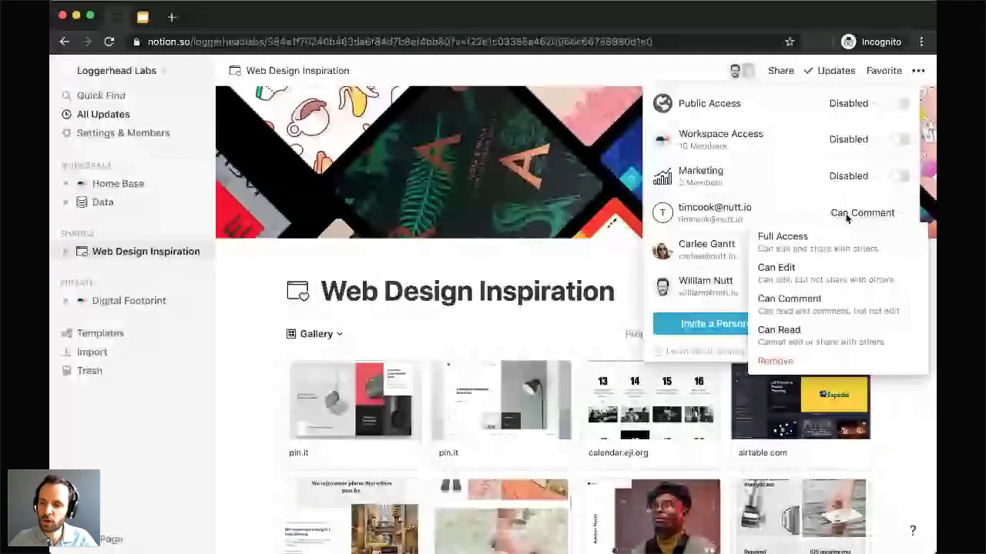
pyautogui.click(787, 363)
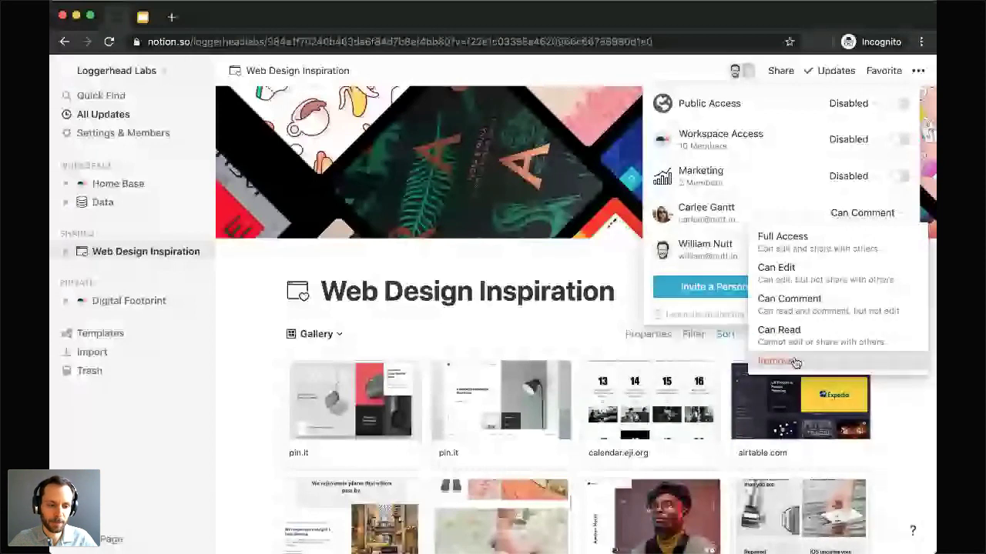
pyautogui.click(793, 361)
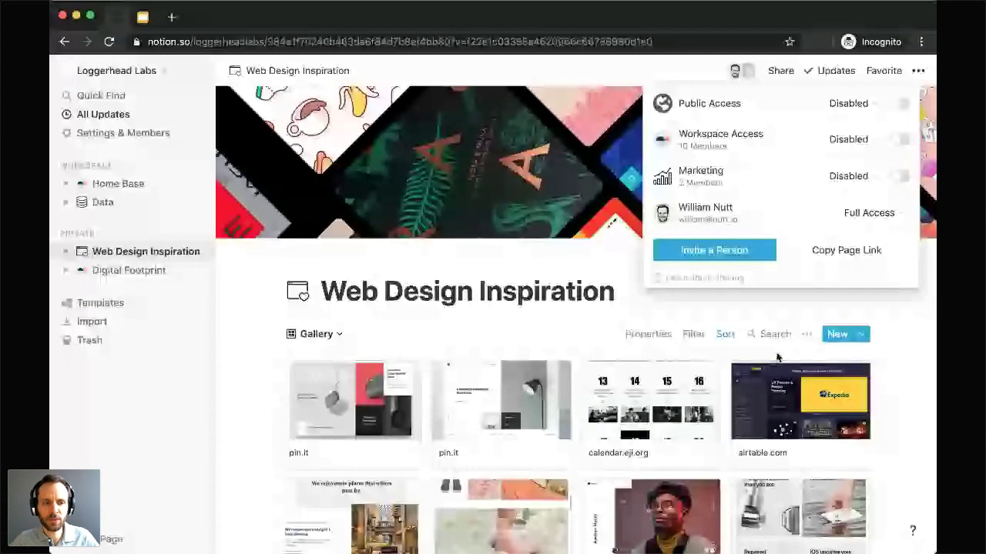
pyautogui.click(778, 358)
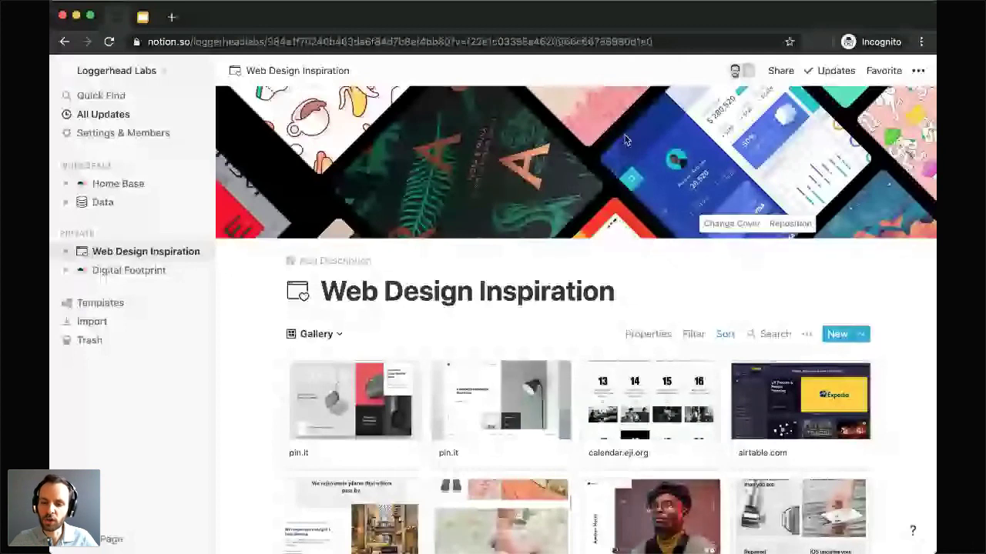
# Step: Turn on Workspace Access for the page and confirm moving it to the Workspace section
pyautogui.click(781, 71)
pyautogui.click(900, 140)
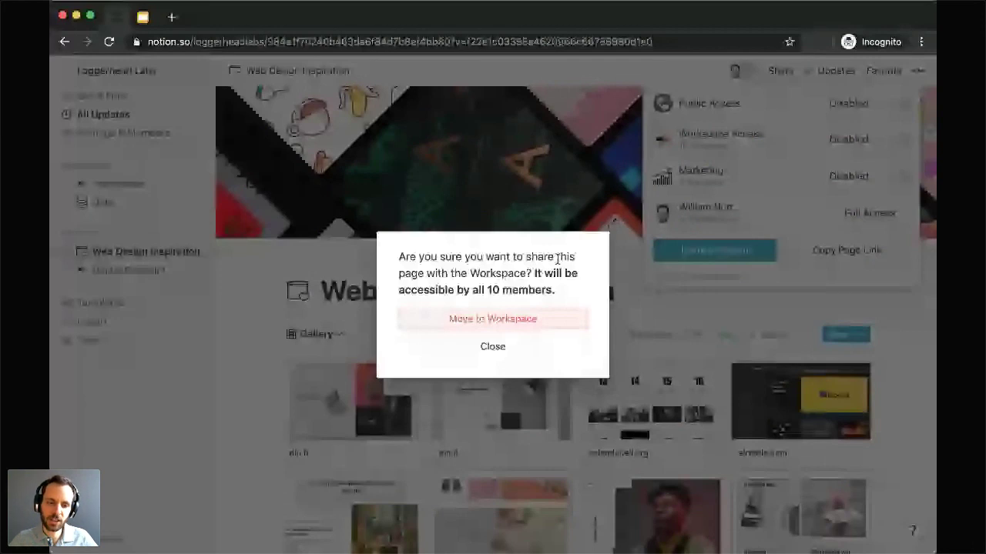
pyautogui.click(479, 320)
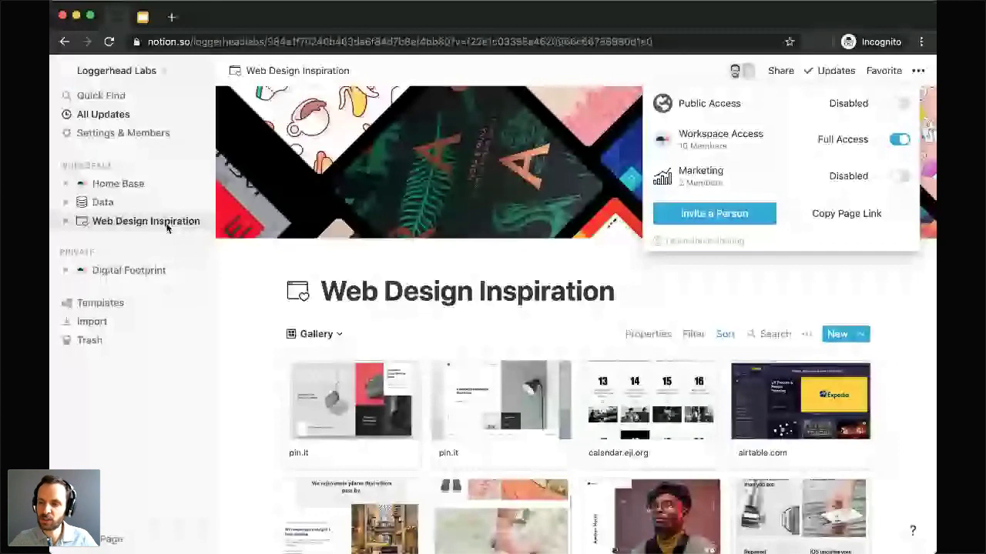
pyautogui.moveTo(824, 138)
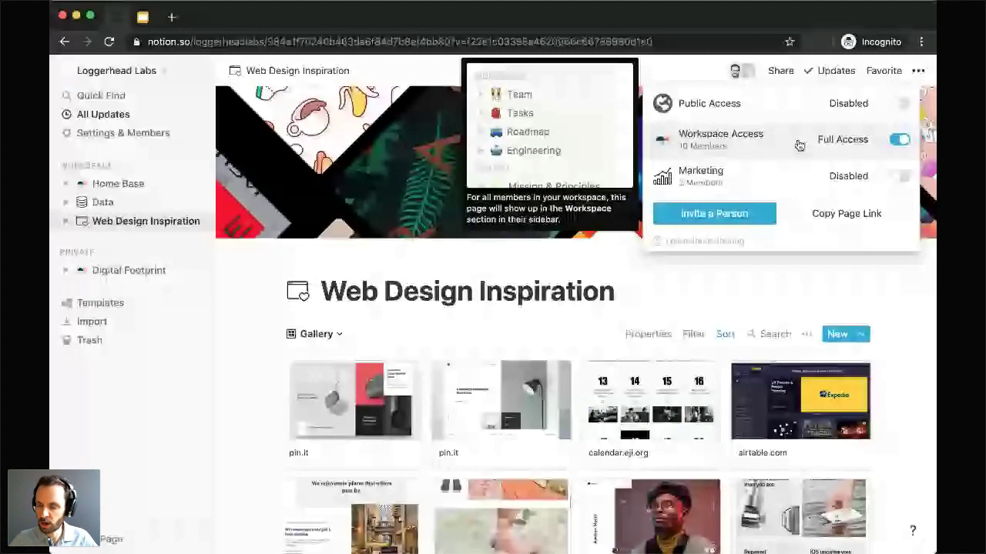
pyautogui.click(839, 140)
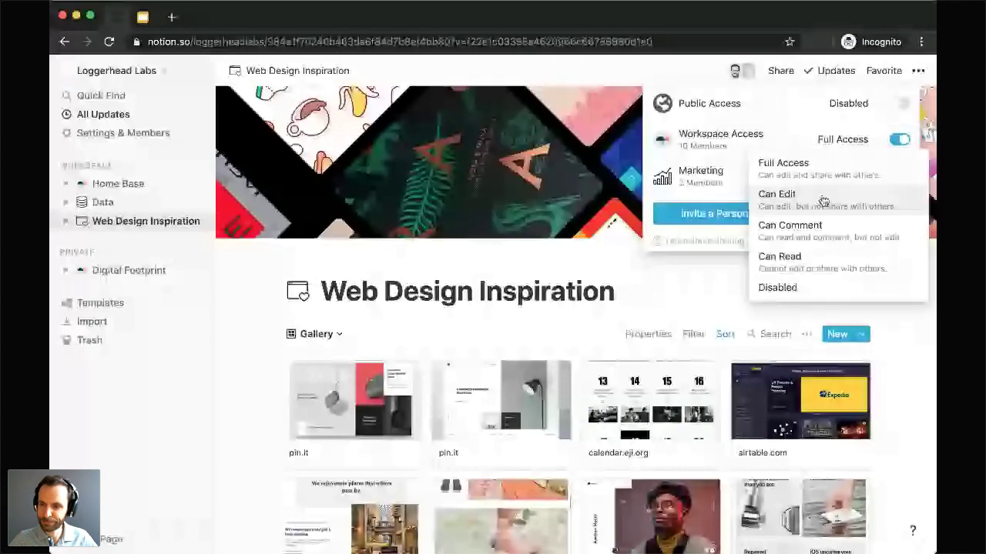
# Step: Set workspace access to Can Comment, then turn Workspace Access off and move the page to Private
pyautogui.click(801, 228)
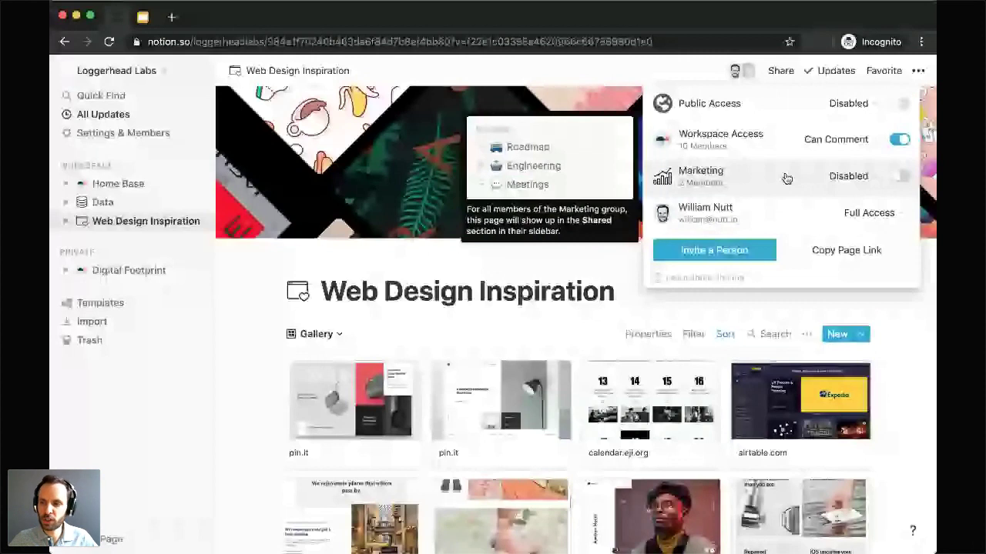
pyautogui.click(800, 74)
pyautogui.click(787, 70)
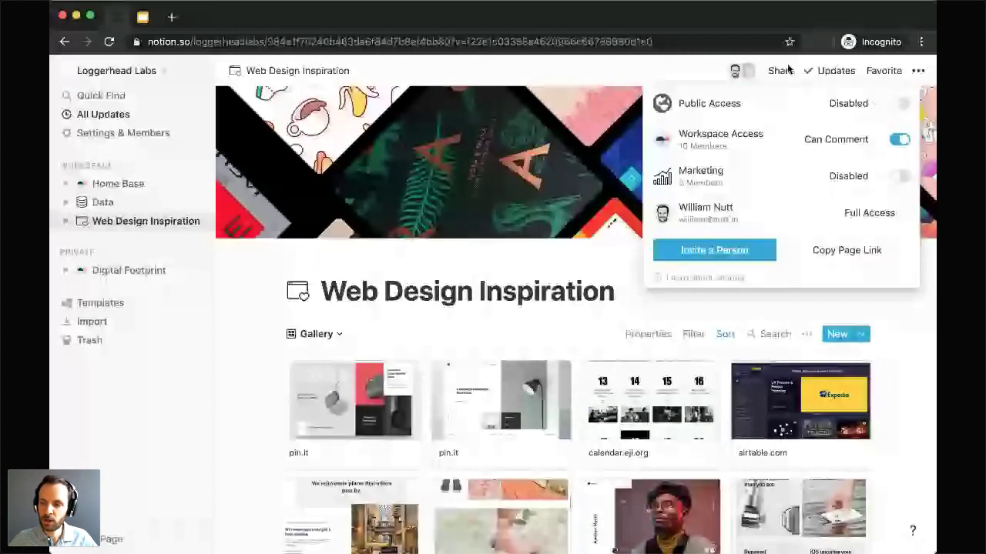
pyautogui.click(898, 139)
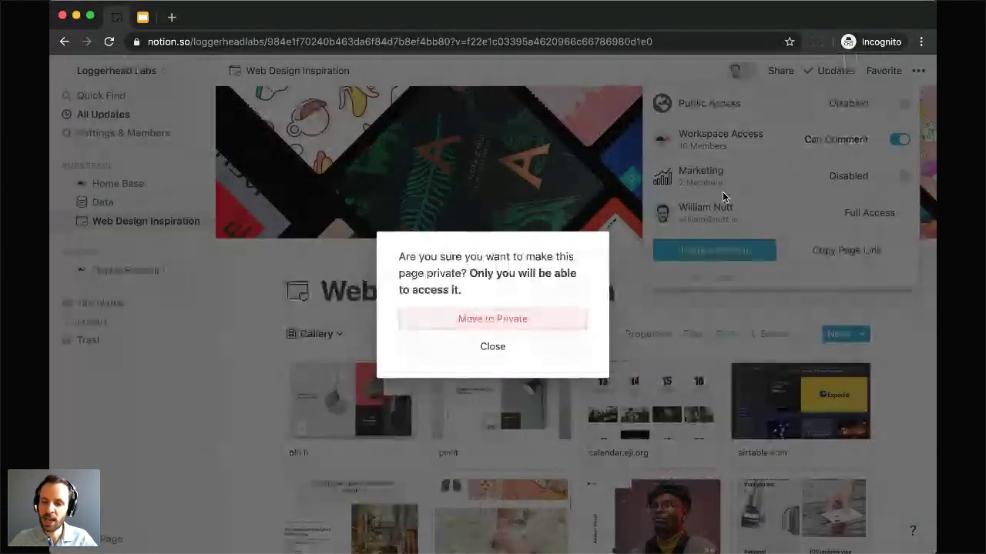
pyautogui.click(473, 320)
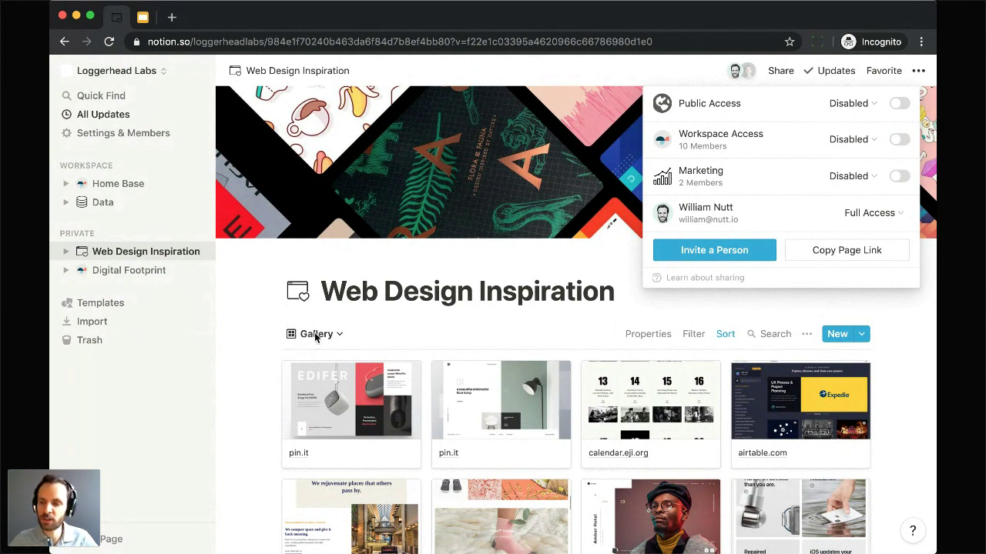
# Step: Change the Marketing group's page access from Disabled to Can Comment
pyautogui.moveTo(743, 186)
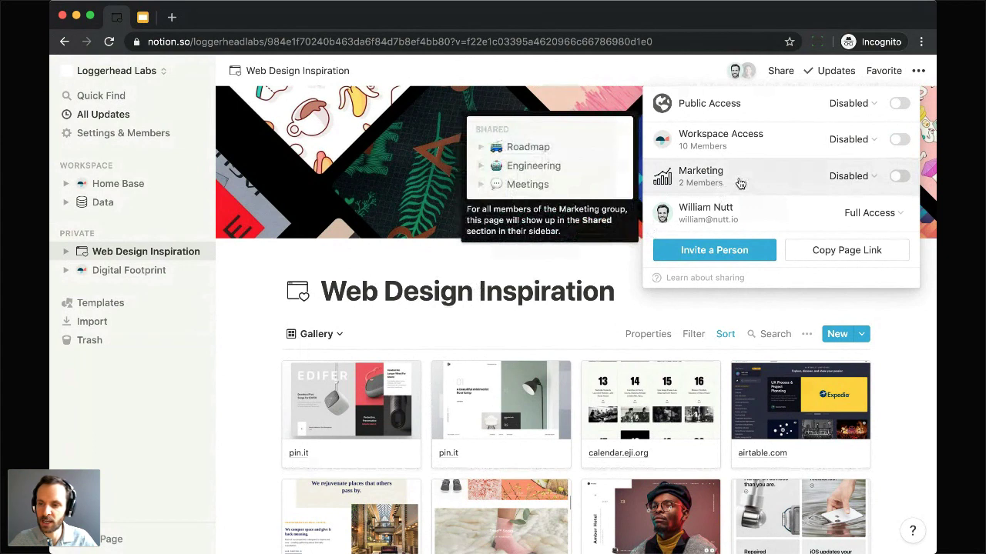
pyautogui.click(849, 177)
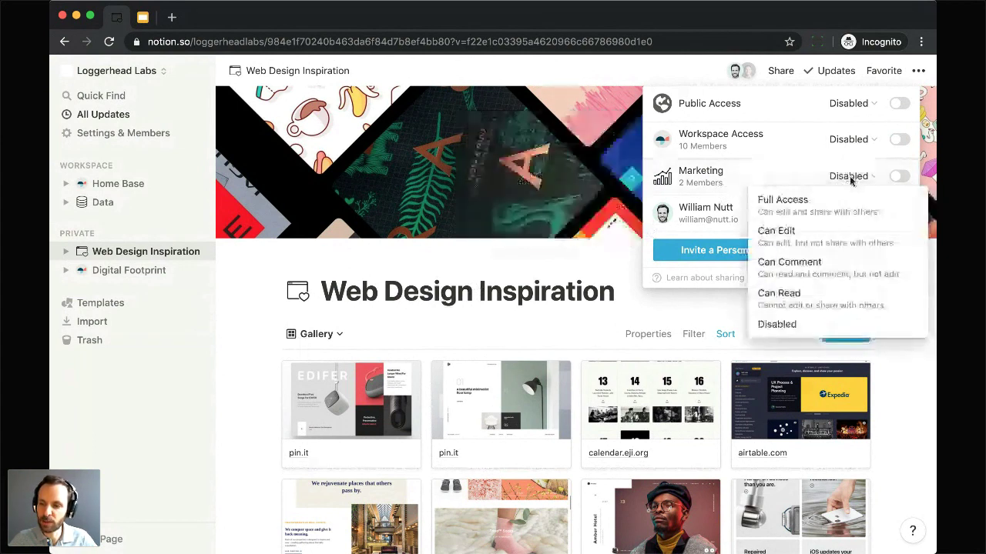
pyautogui.click(825, 270)
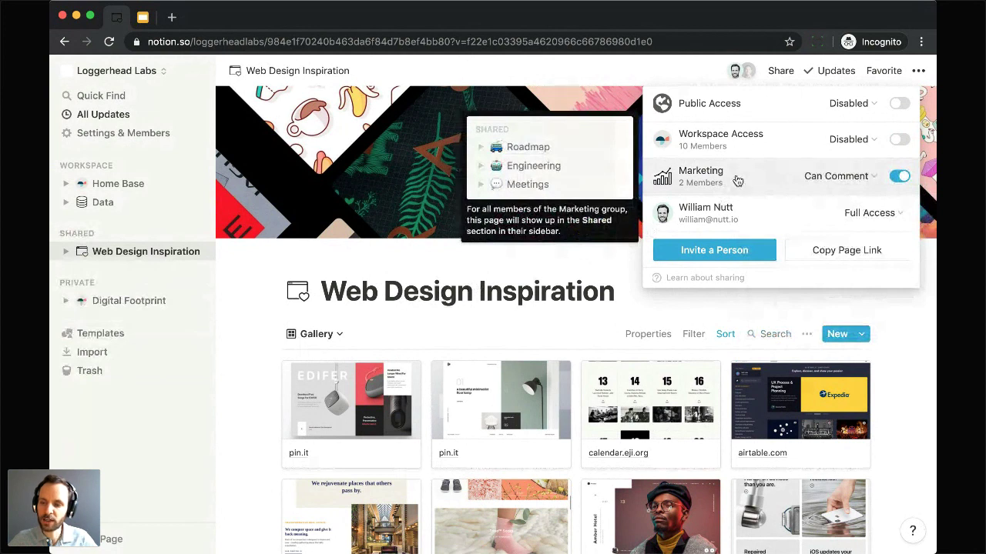
# Step: Close the Share popover and open Settings & Members from the sidebar
pyautogui.click(275, 261)
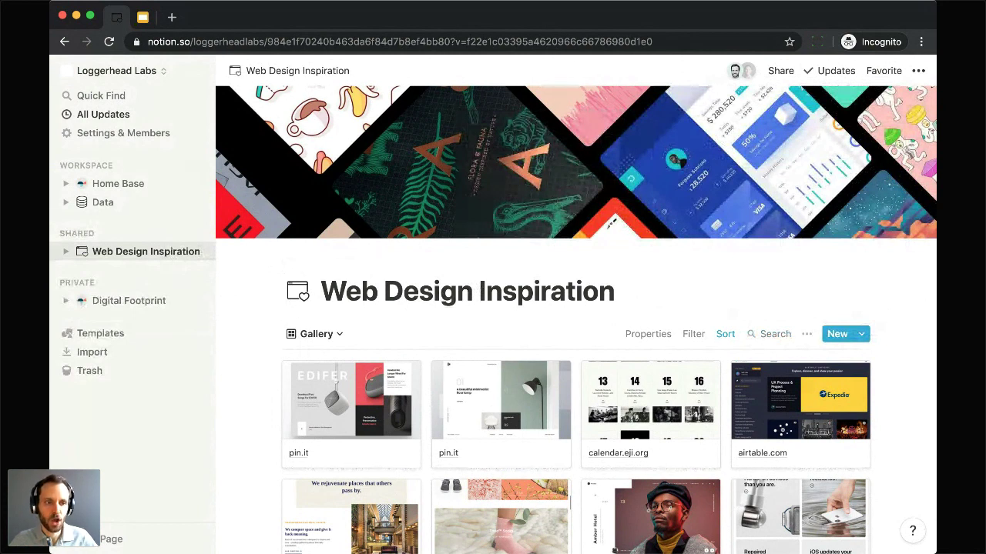
pyautogui.click(111, 136)
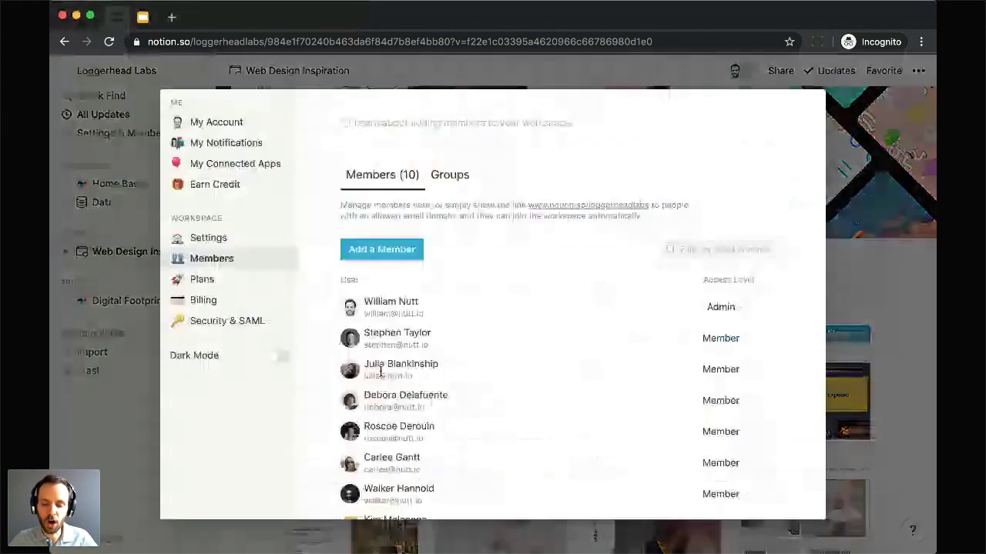
pyautogui.scroll(-5, 362, 392)
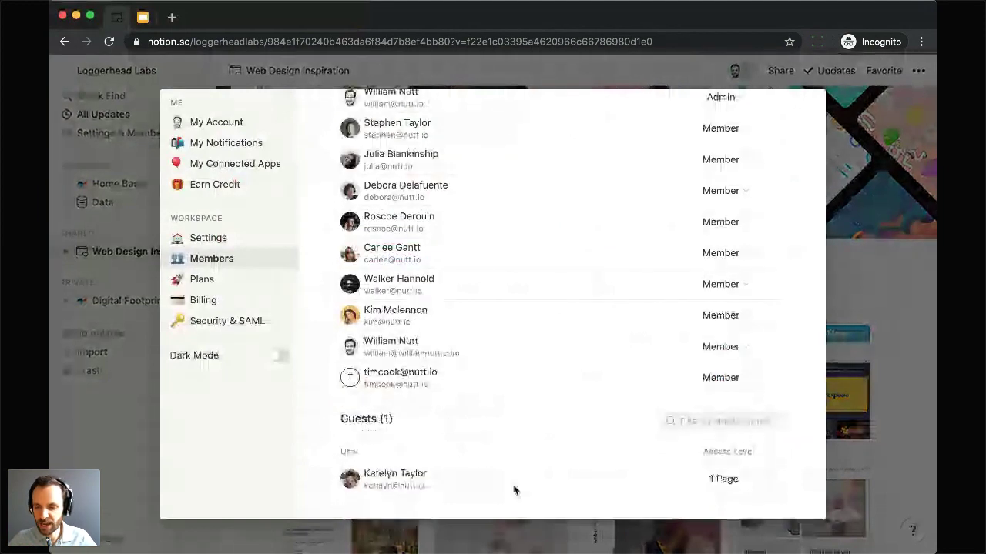
pyautogui.click(713, 479)
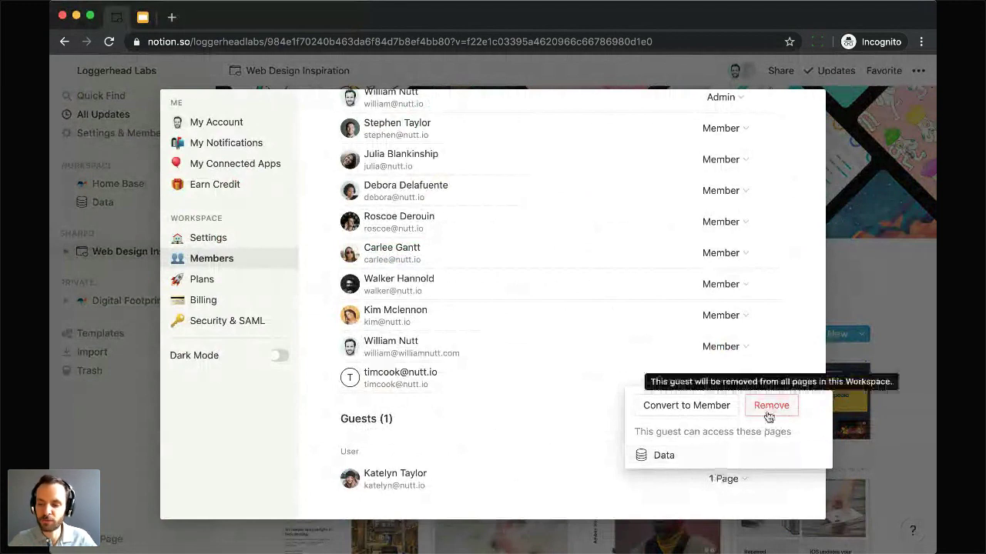
pyautogui.click(551, 416)
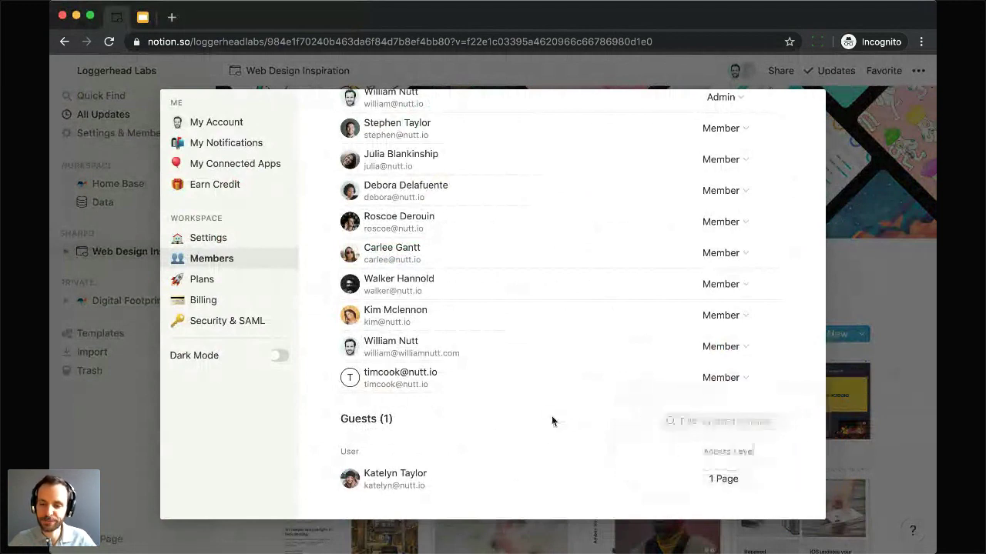
pyautogui.scroll(1, 551, 422)
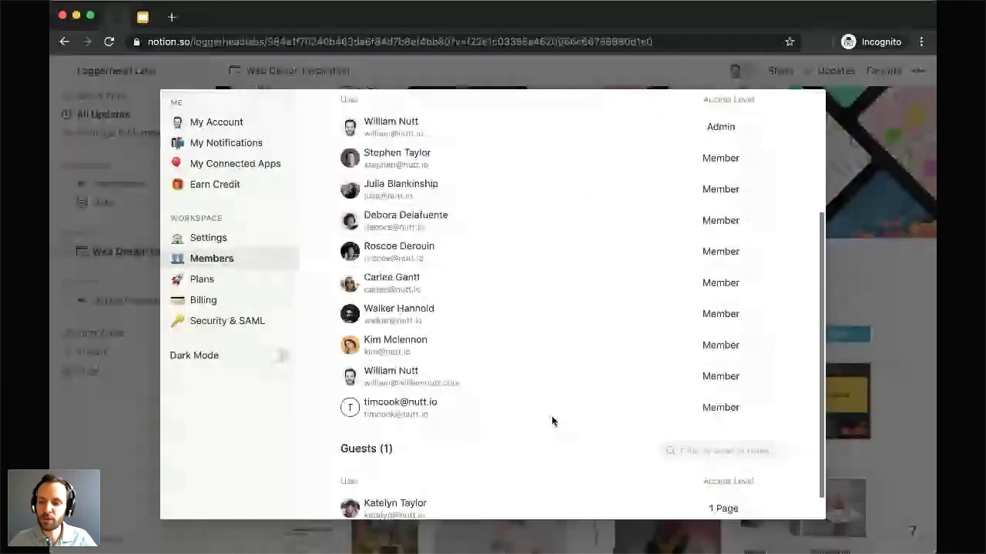
pyautogui.scroll(2, 551, 421)
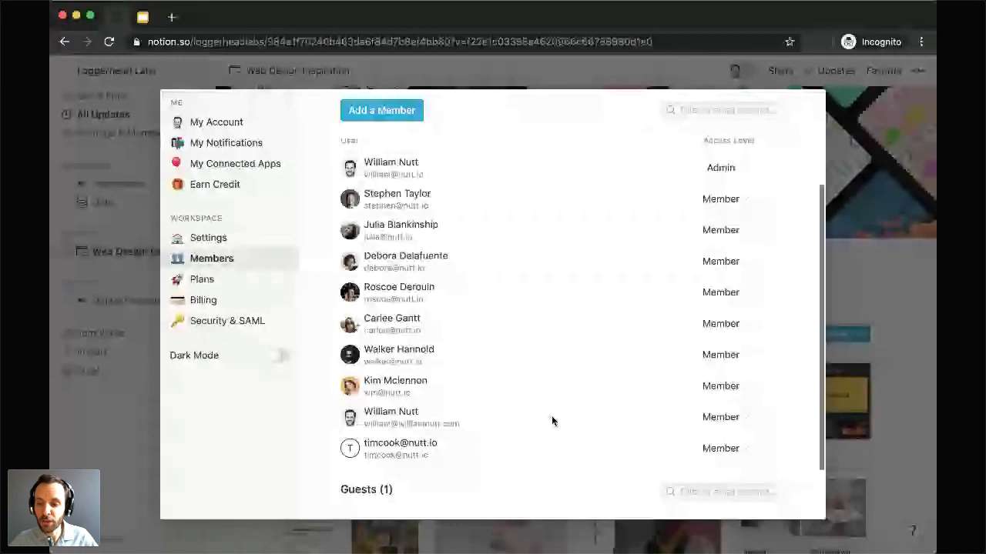
pyautogui.click(721, 293)
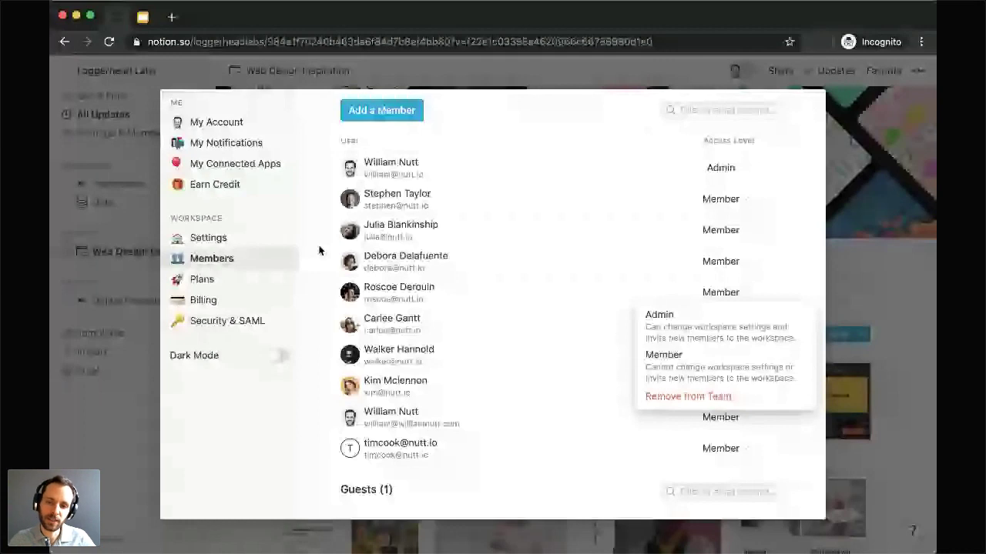
pyautogui.click(365, 114)
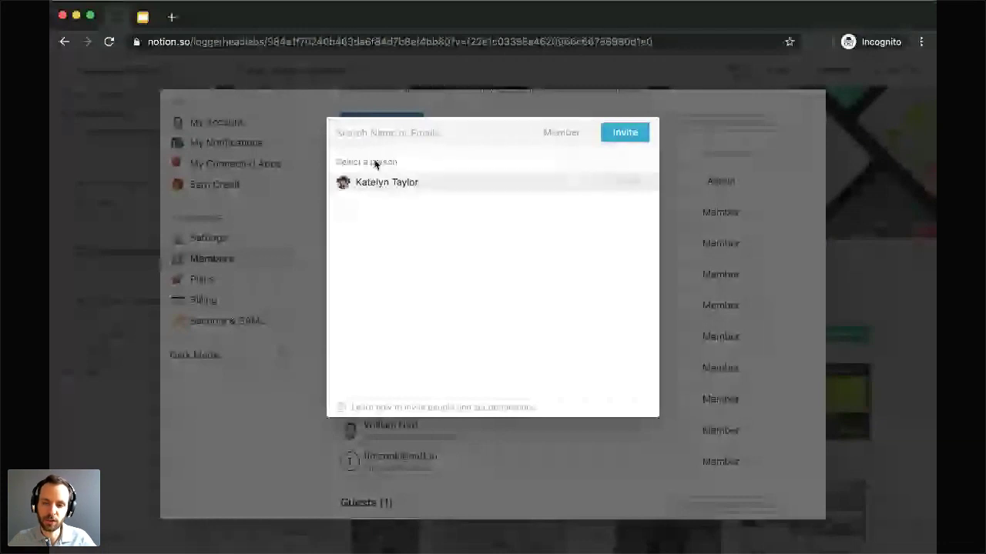
pyautogui.click(306, 163)
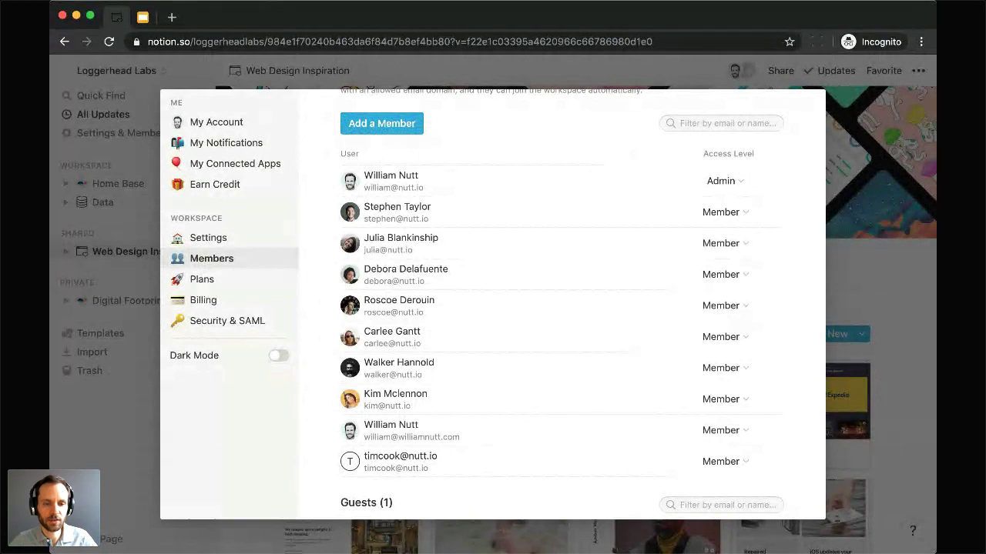
# Step: Scroll through the workspace's general Settings, close the window, and briefly check the workspace switcher
pyautogui.click(201, 241)
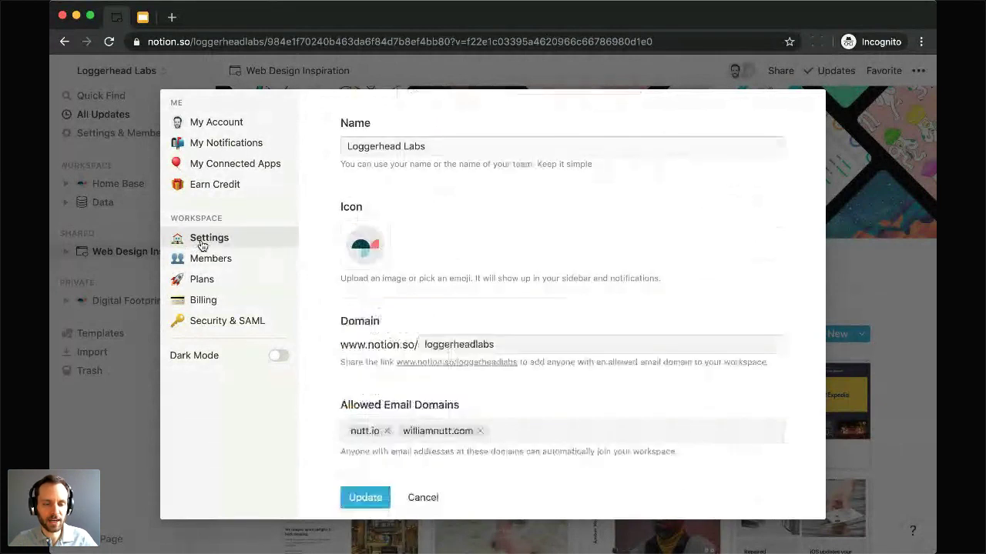
pyautogui.scroll(-1, 307, 347)
pyautogui.scroll(-3, 308, 347)
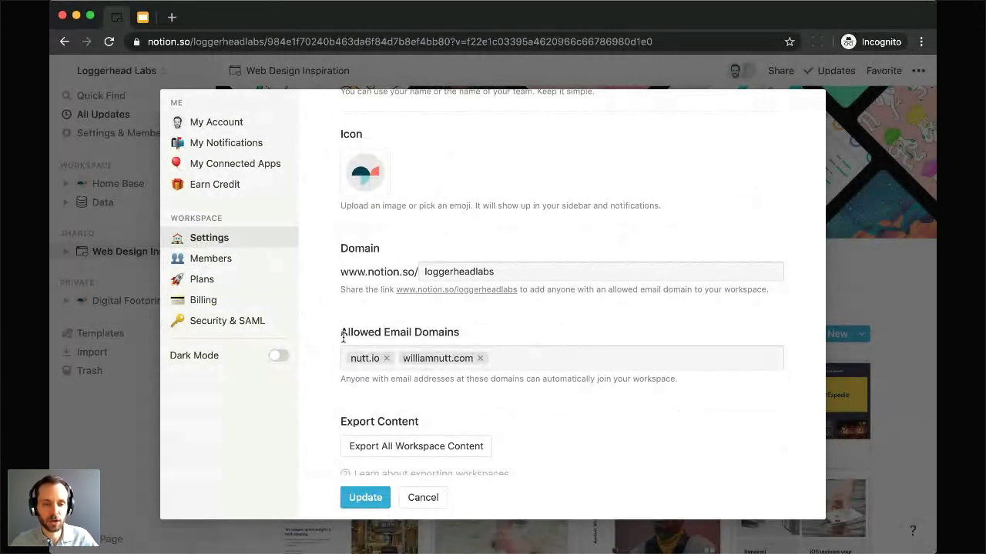
pyautogui.click(82, 419)
pyautogui.click(123, 71)
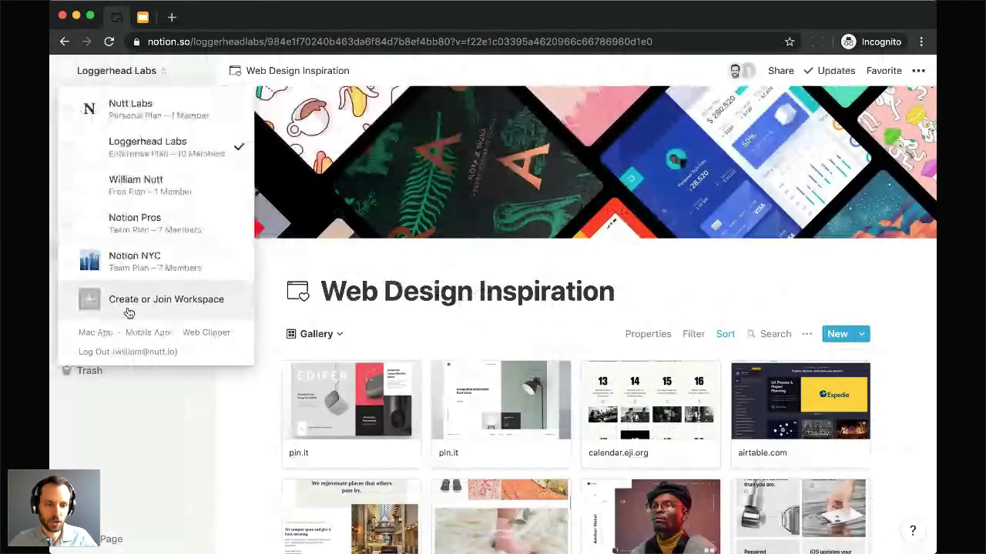
pyautogui.click(131, 415)
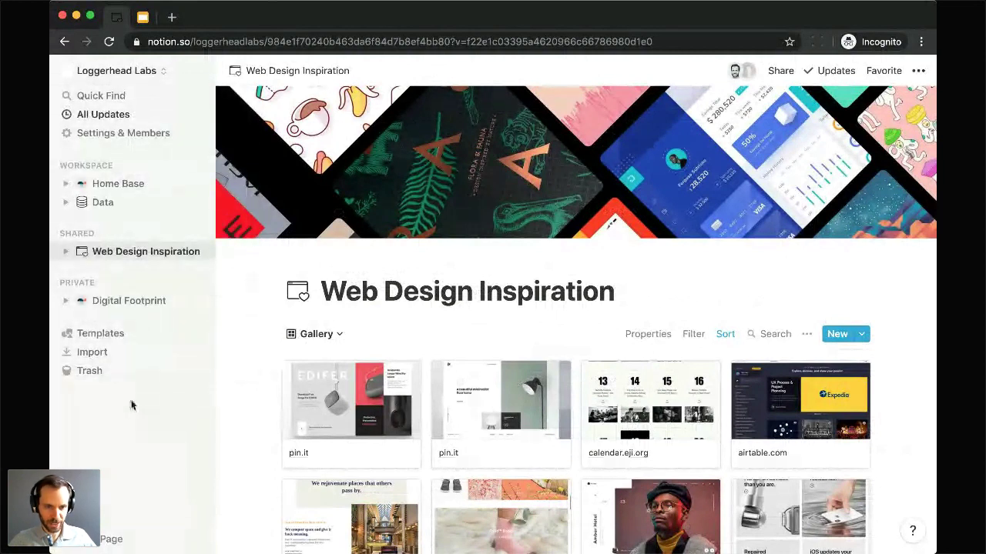
# Step: Reopen Settings & Members, go to the Groups tab, and inspect the Marketing group's ••• options
pyautogui.click(112, 135)
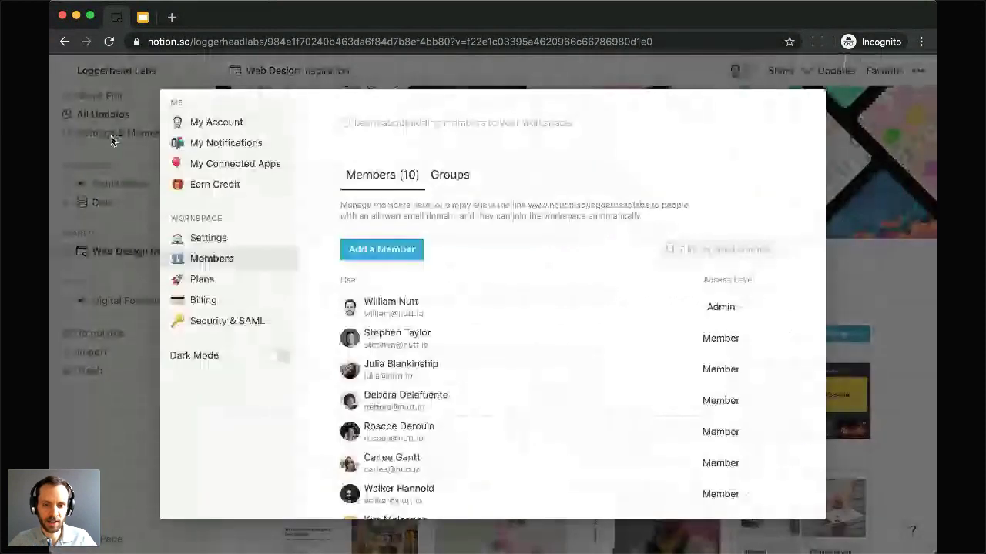
pyautogui.click(208, 239)
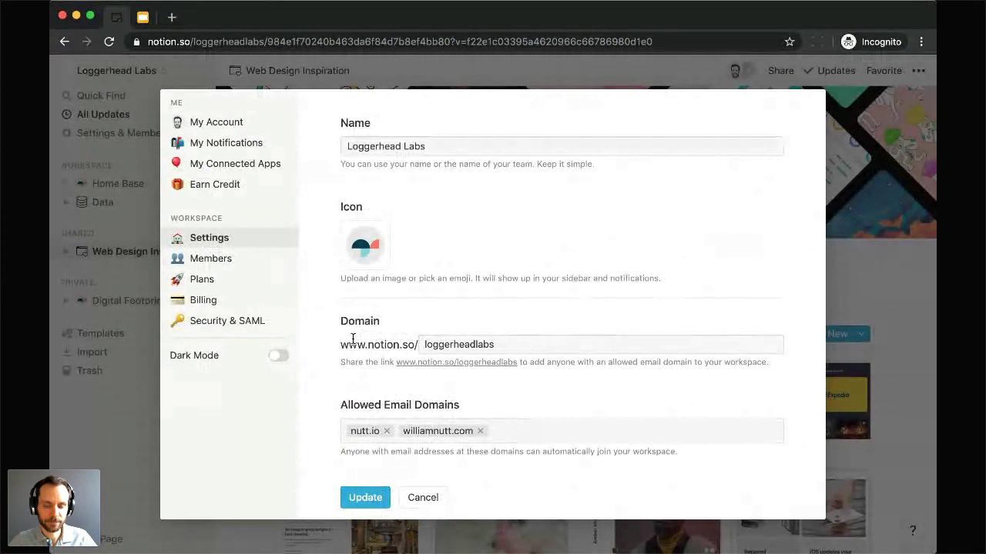
pyautogui.click(219, 262)
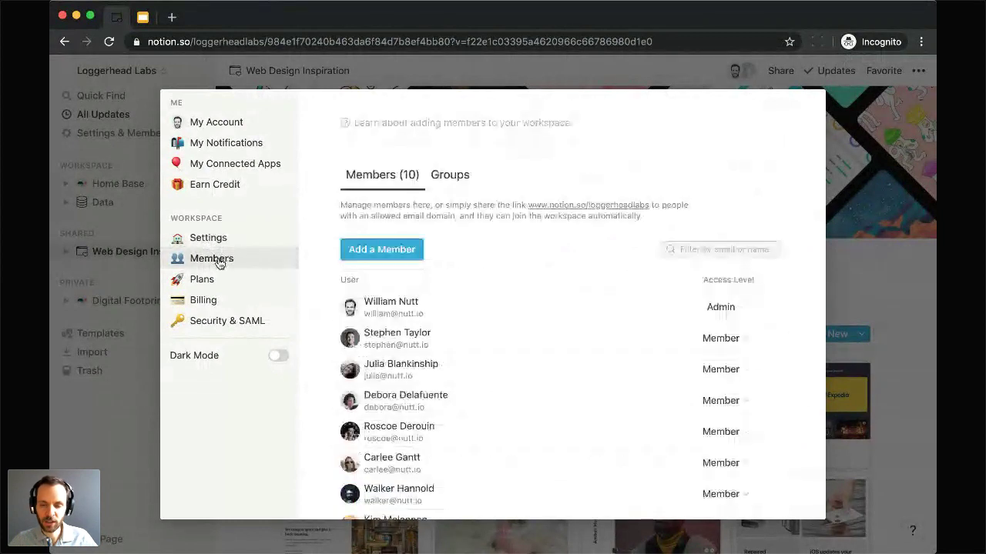
pyautogui.click(453, 179)
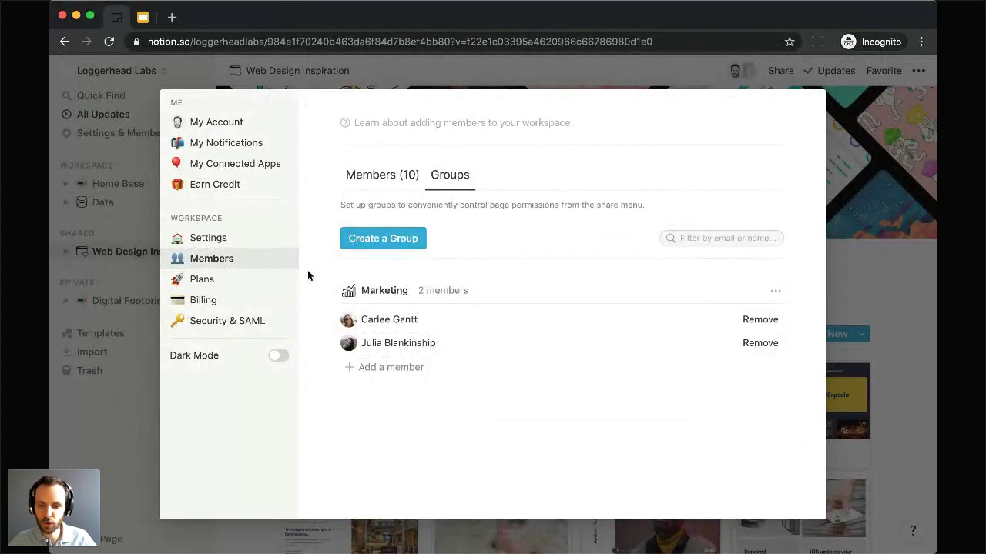
pyautogui.click(775, 295)
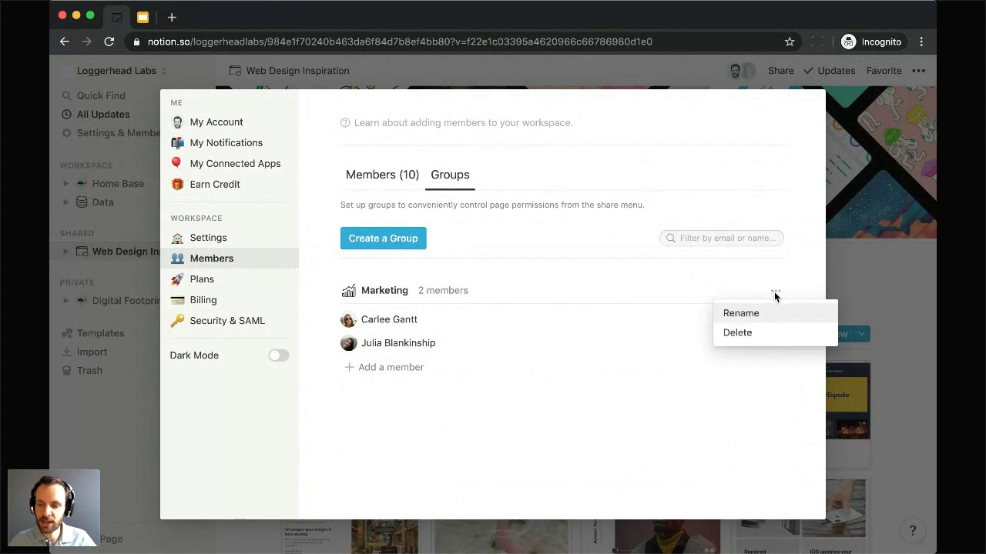
pyautogui.click(736, 283)
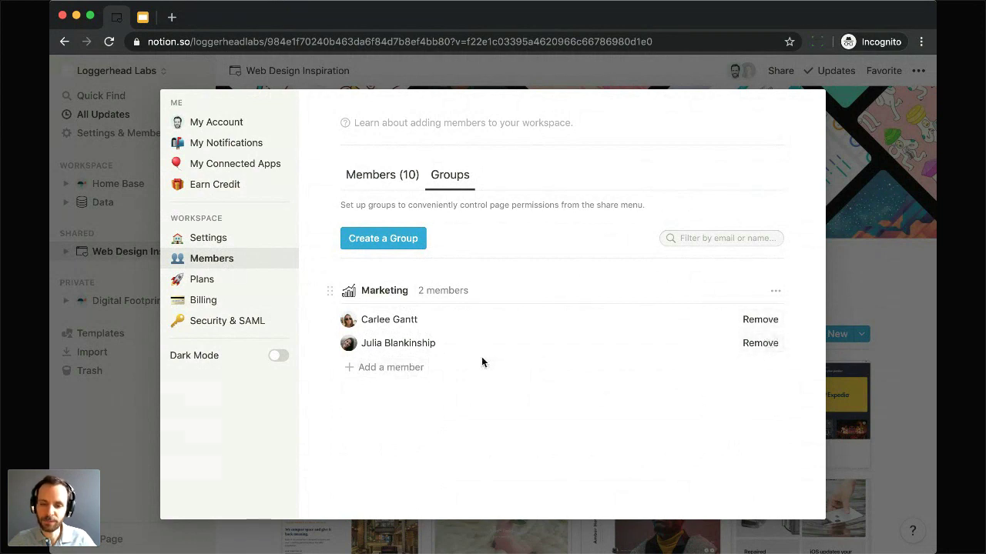
# Step: Create a new group named Leadership and give it a crown icon
pyautogui.click(399, 241)
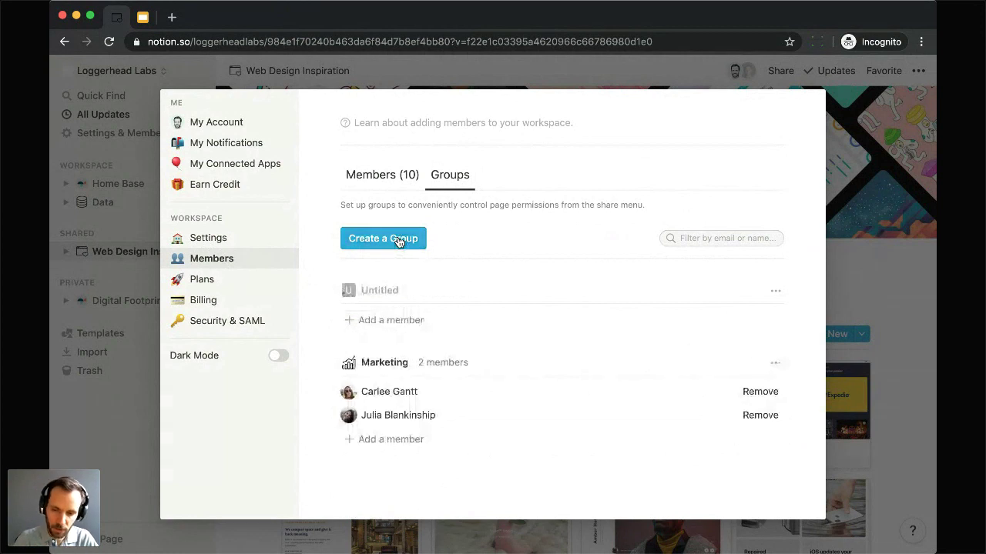
pyautogui.write('Leadership')
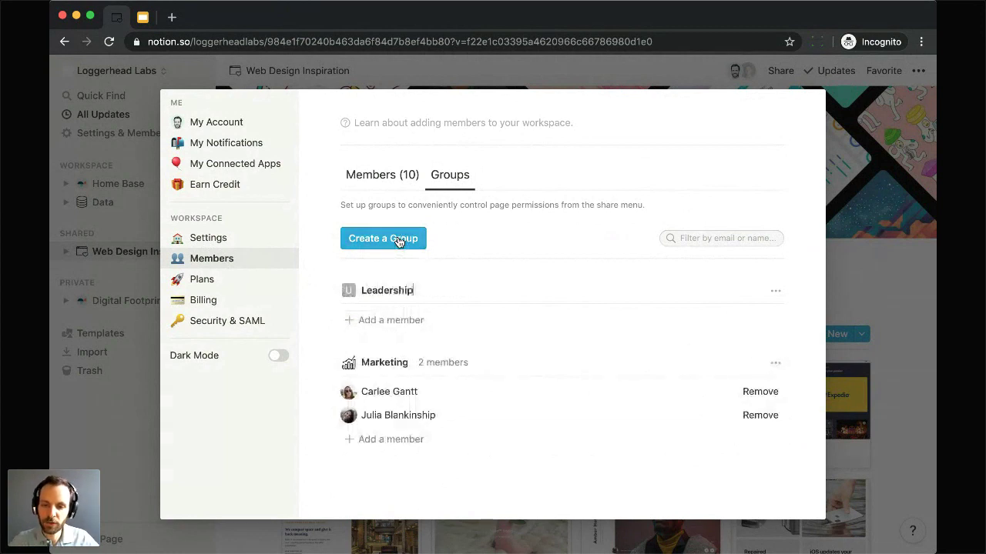
pyautogui.click(348, 291)
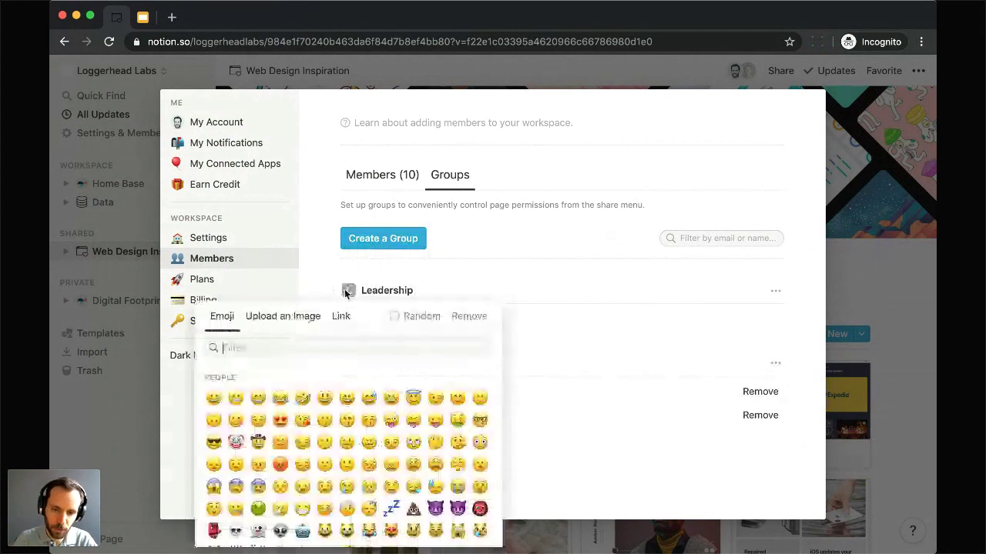
pyautogui.write('crown')
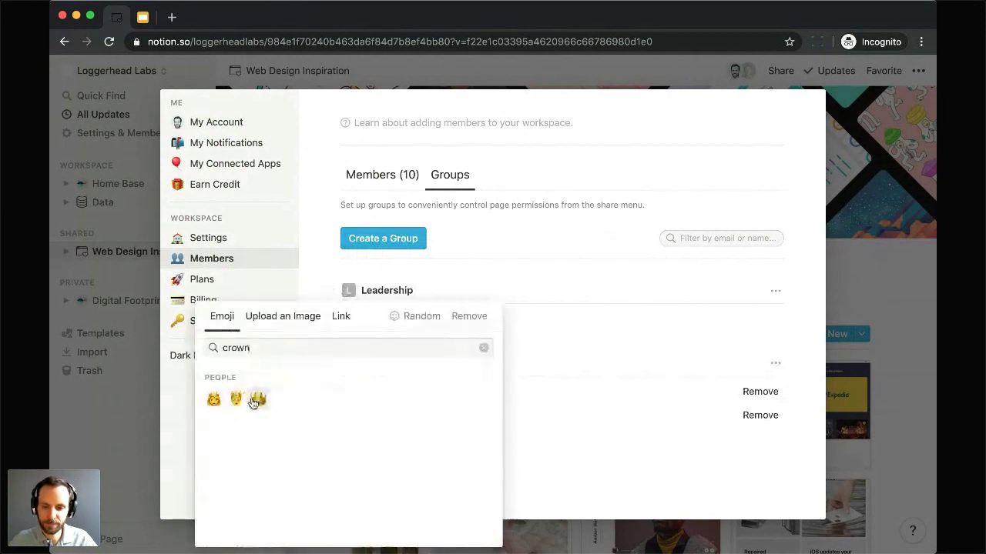
pyautogui.click(257, 399)
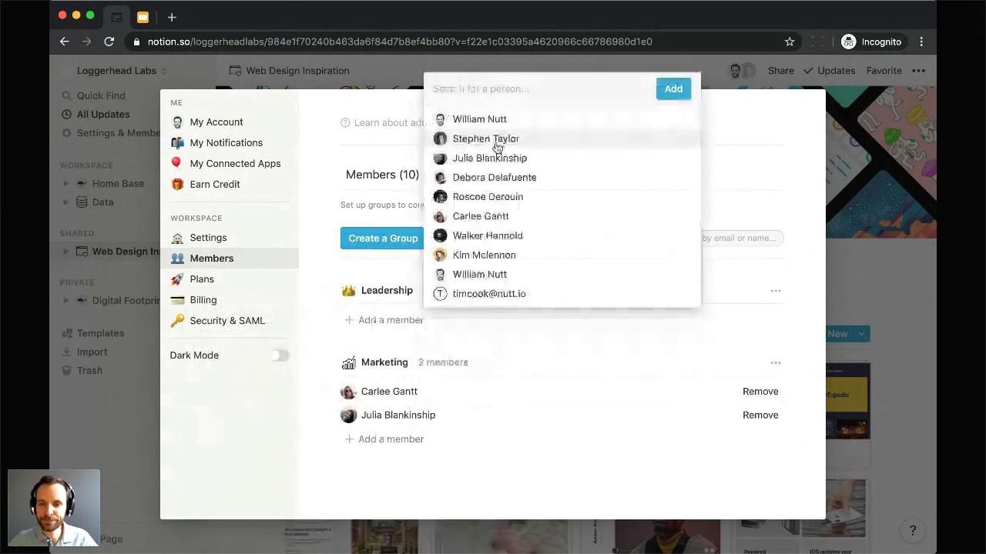
# Step: Add two workspace members to the Leadership group
pyautogui.click(496, 140)
pyautogui.click(496, 138)
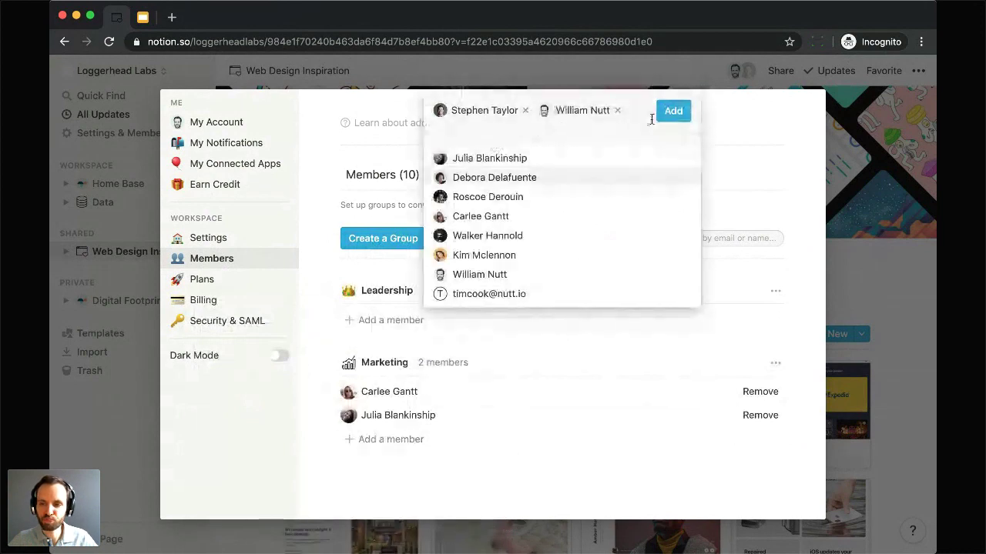
pyautogui.click(674, 115)
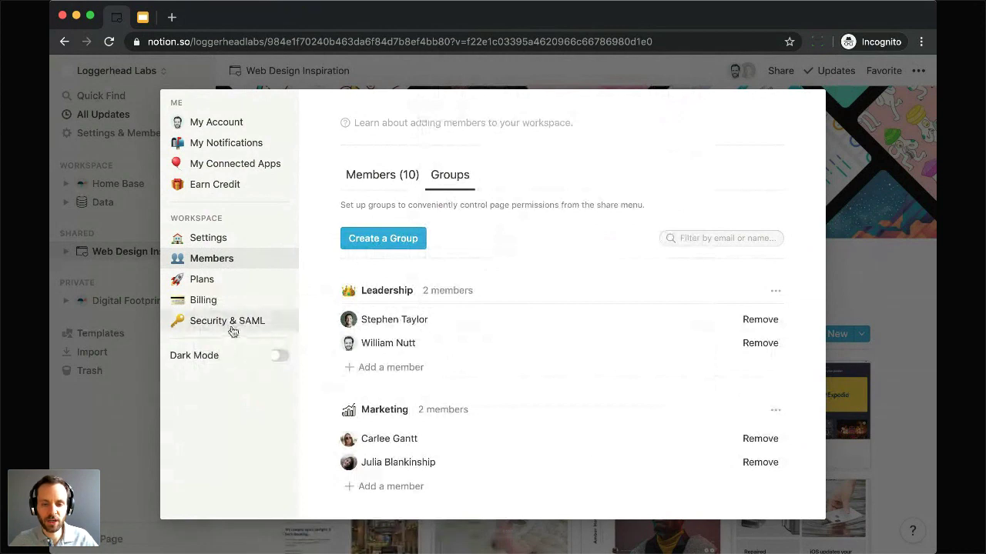
pyautogui.click(231, 329)
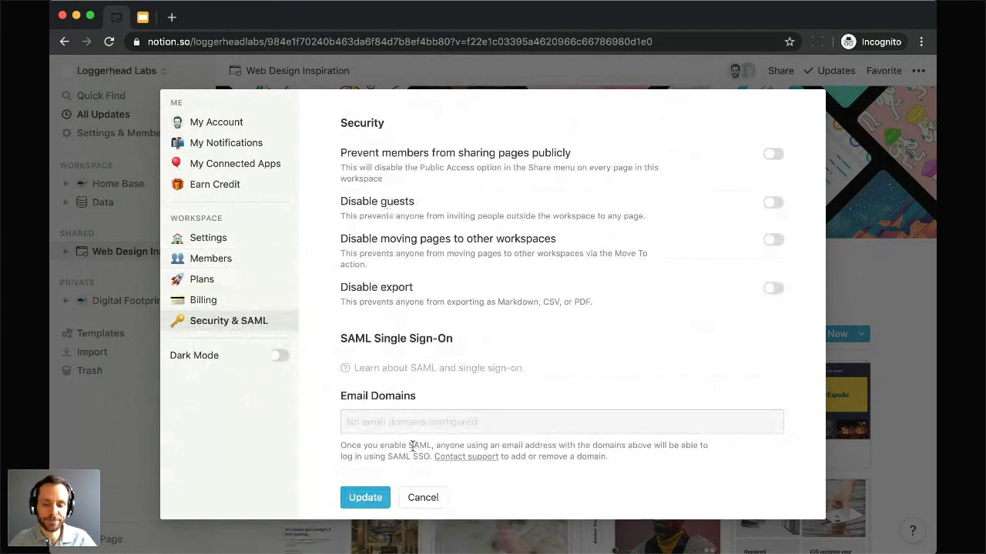
# Step: Close the Settings & Members window without saving to return to the Web Design Inspiration page
pyautogui.click(422, 497)
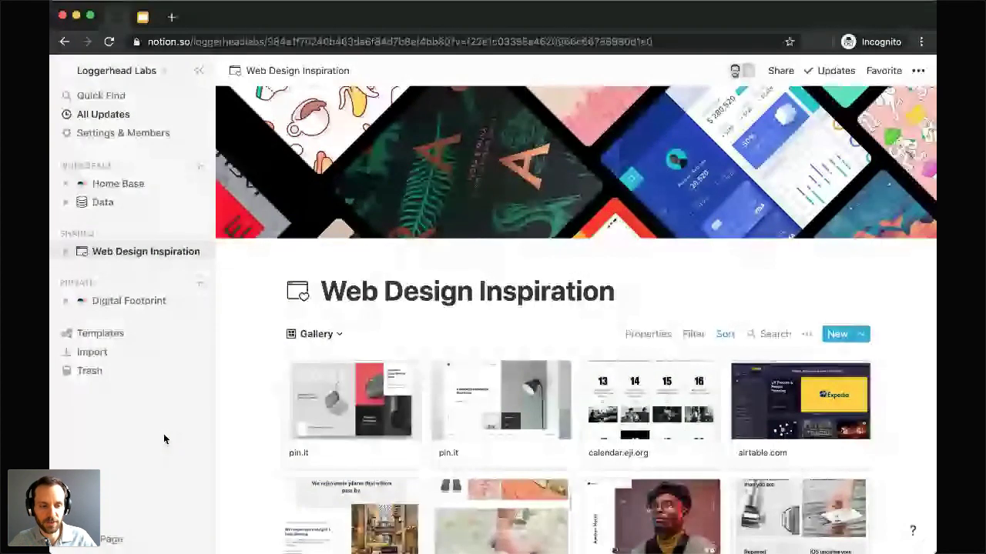
# Step: Switch back to the Google Slides presentation and advance to the next slide
pyautogui.click(144, 19)
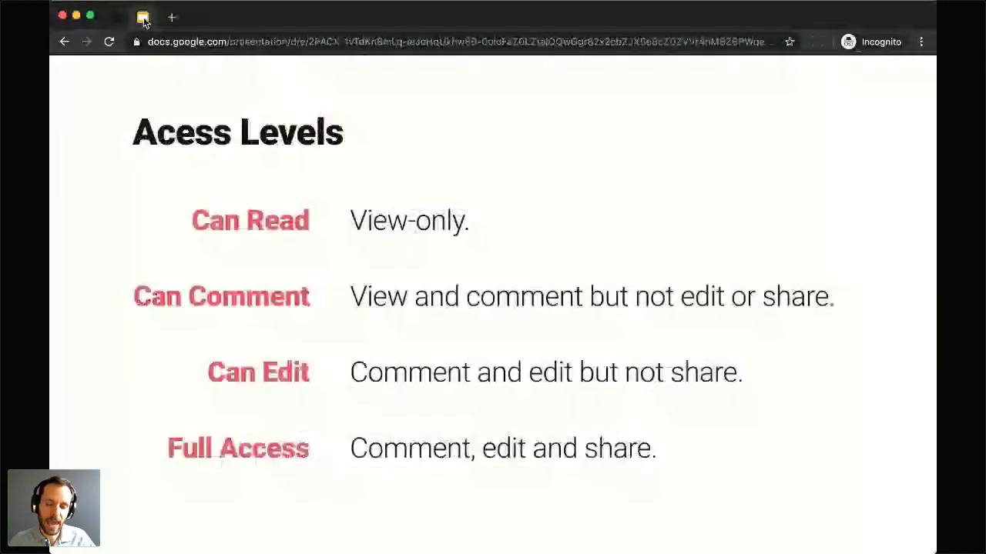
pyautogui.press('Right')
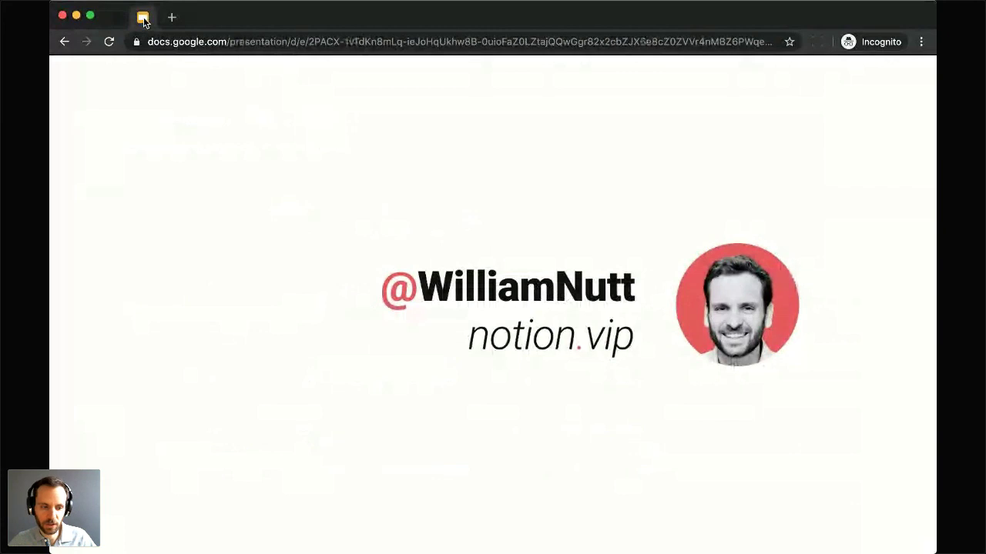
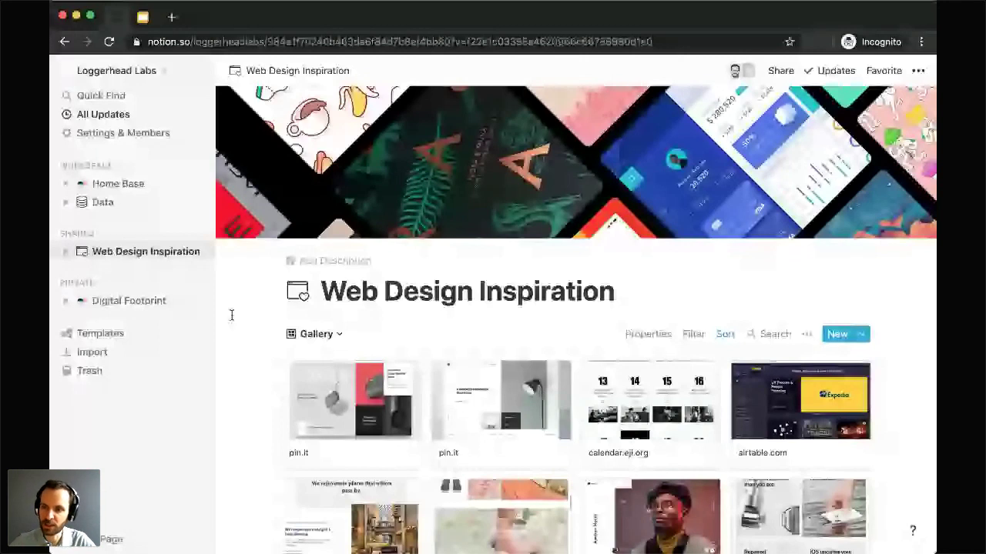
# Step: Open the Share popover for the Web Design Inspiration page
pyautogui.moveTo(669, 160)
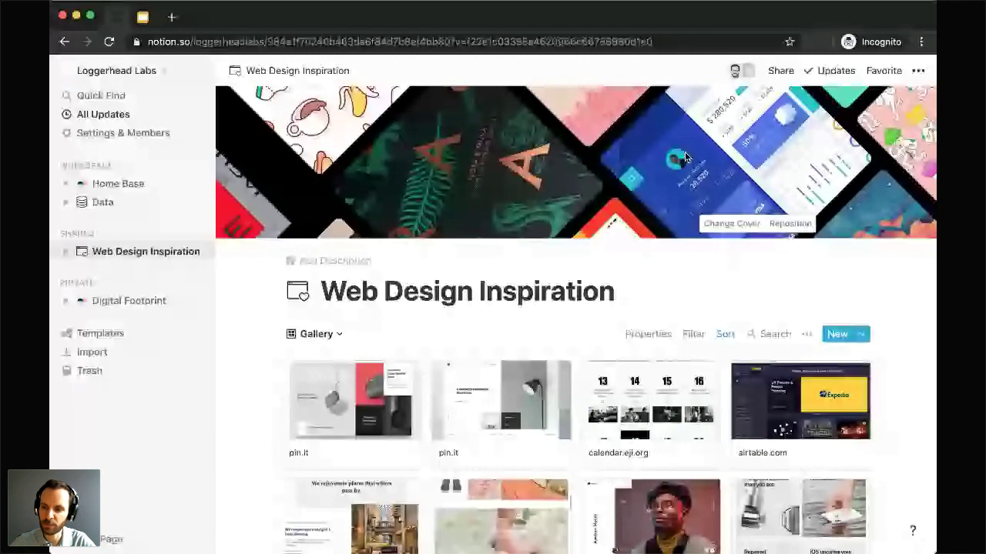
pyautogui.click(780, 71)
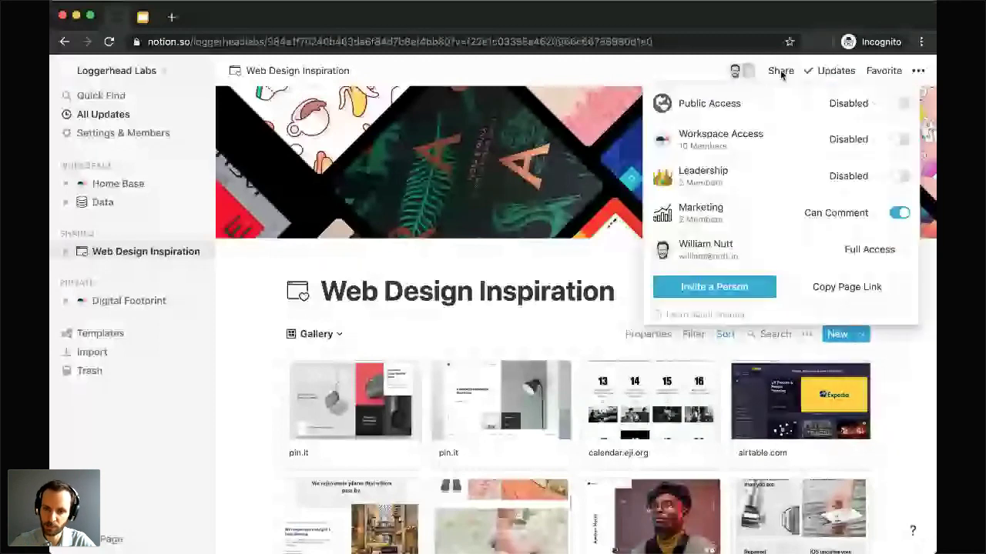
# Step: Add the guest's e-mail address as an invitee to the page
pyautogui.click(698, 289)
pyautogui.write('tim')
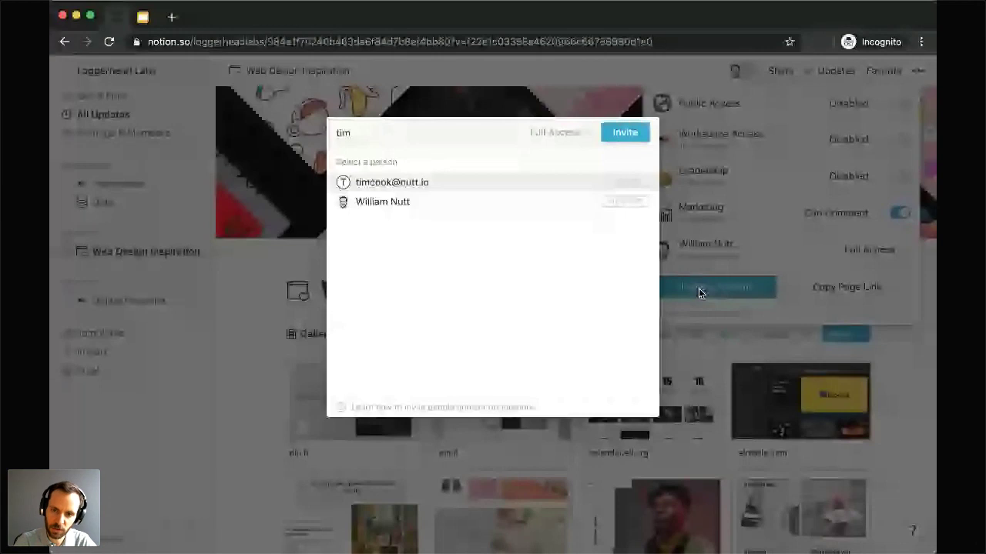
pyautogui.write('c')
pyautogui.press('BackSpace')
pyautogui.press('BackSpace')
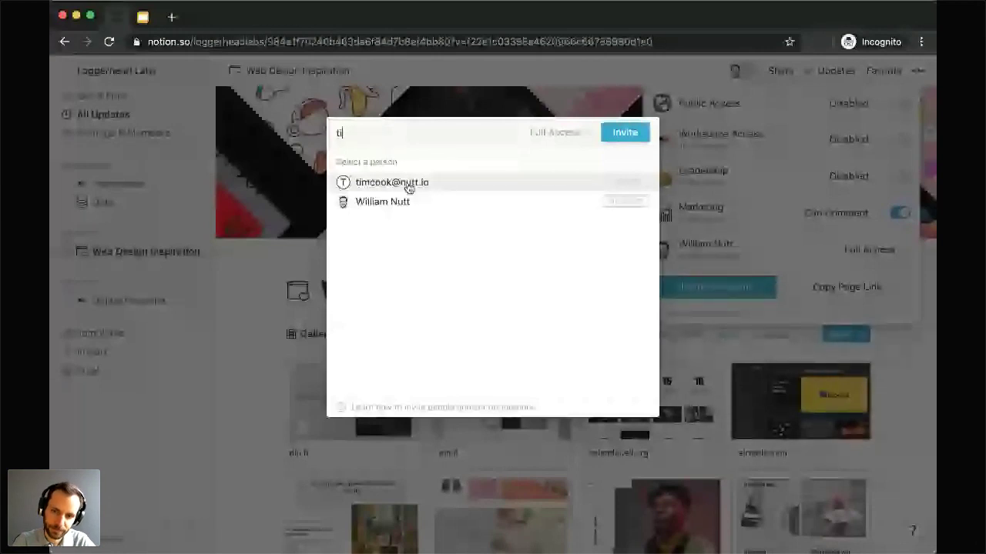
pyautogui.press('BackSpace')
pyautogui.press('BackSpace')
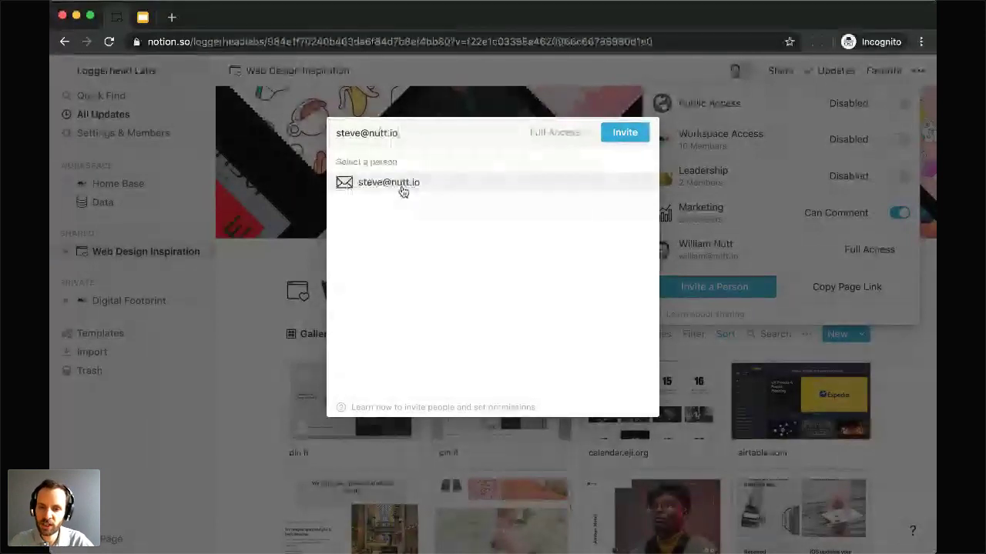
pyautogui.click(377, 185)
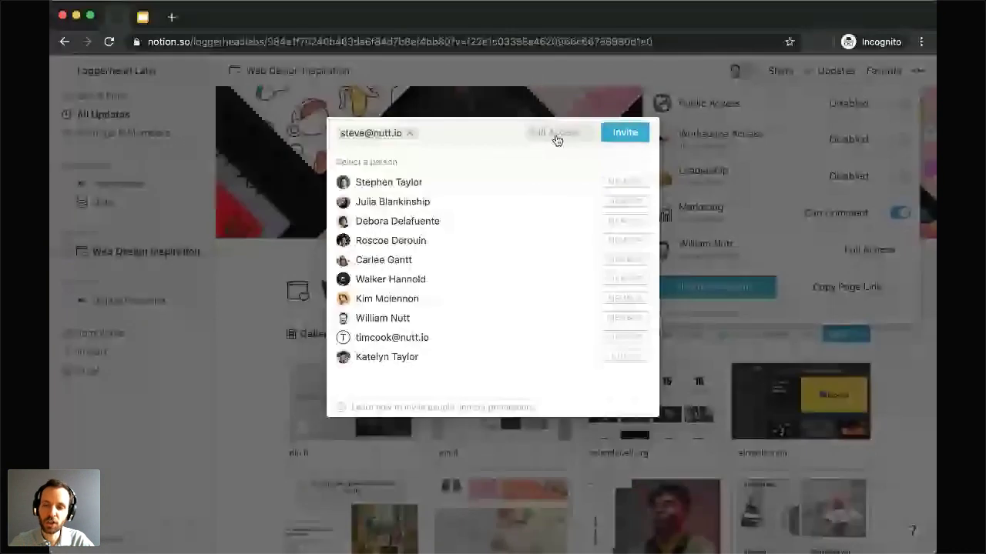
# Step: Change the invitee's permission from Full Access to Can Comment and send the invite
pyautogui.click(554, 134)
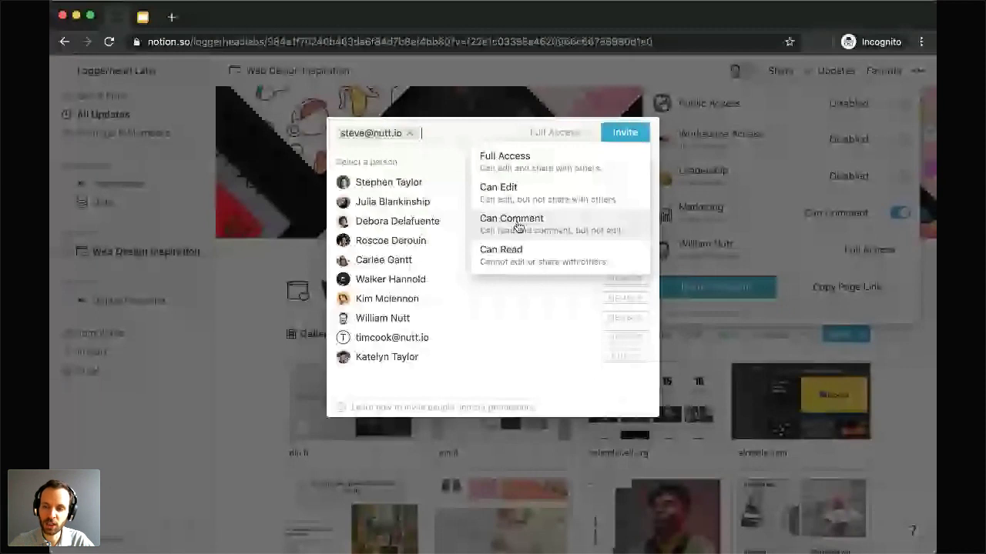
pyautogui.click(518, 224)
pyautogui.click(625, 134)
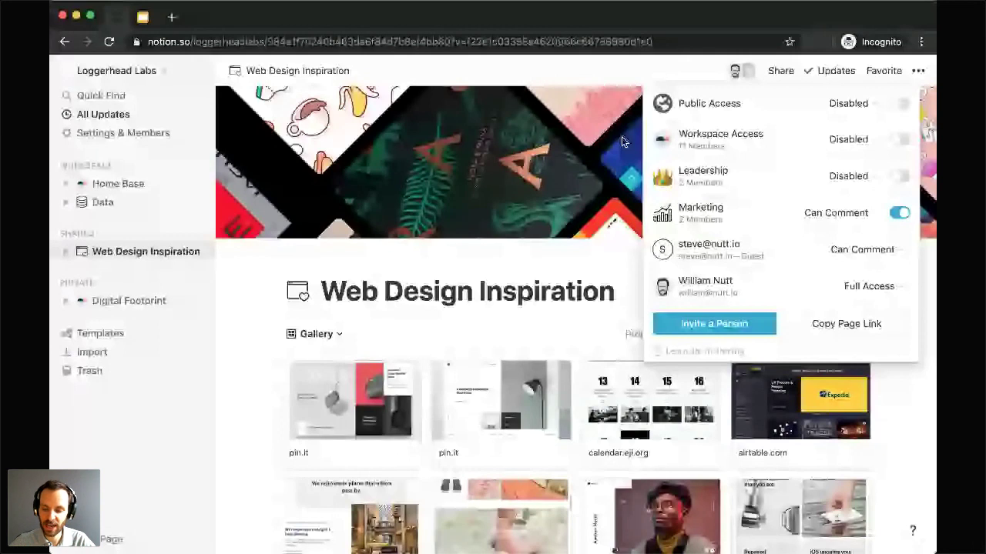
# Step: Confirm the guest is listed with Can Comment access, then switch away from Notion
pyautogui.press('super+Tab')
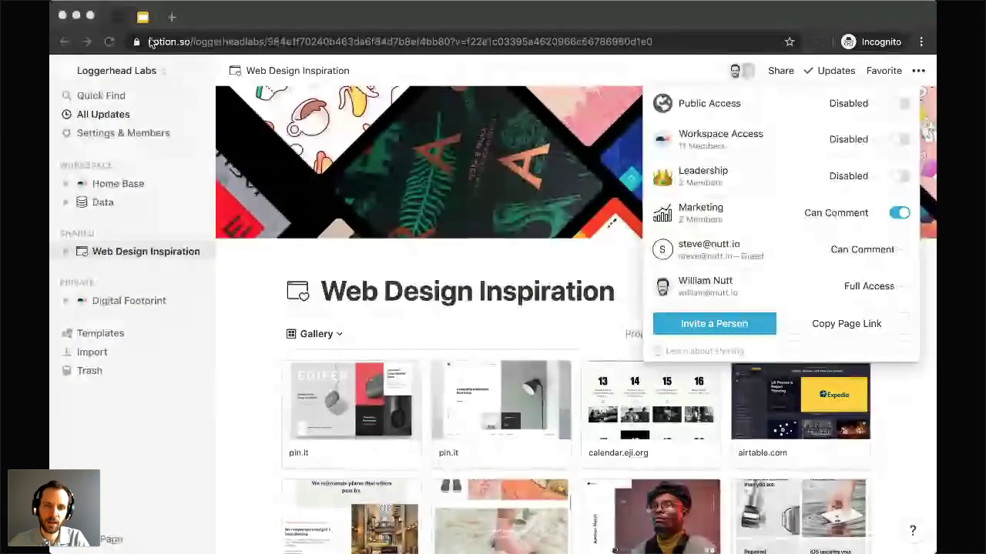
# Step: Return to the Google Slides presentation and advance to the Notion Sharing Hierarchy slide
pyautogui.click(143, 16)
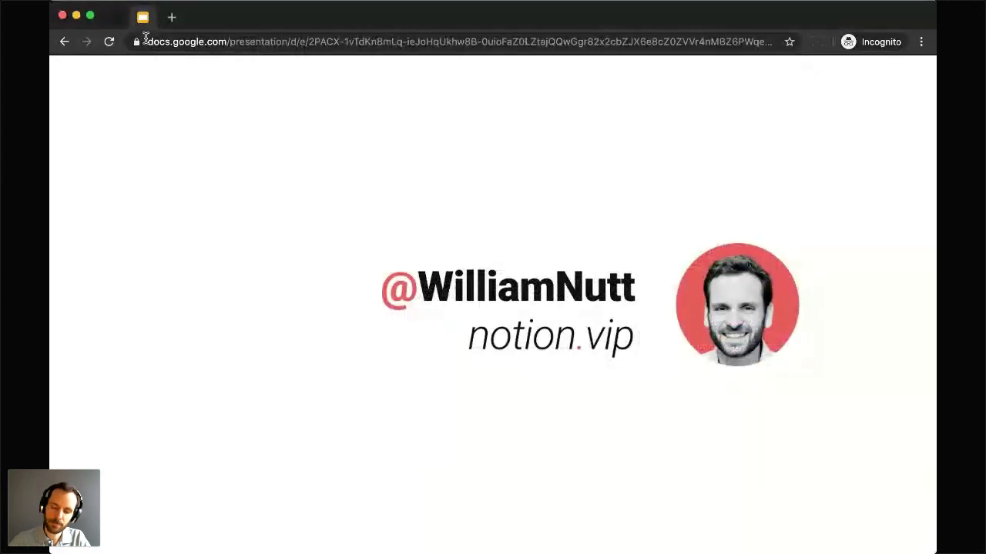
pyautogui.press('Right')
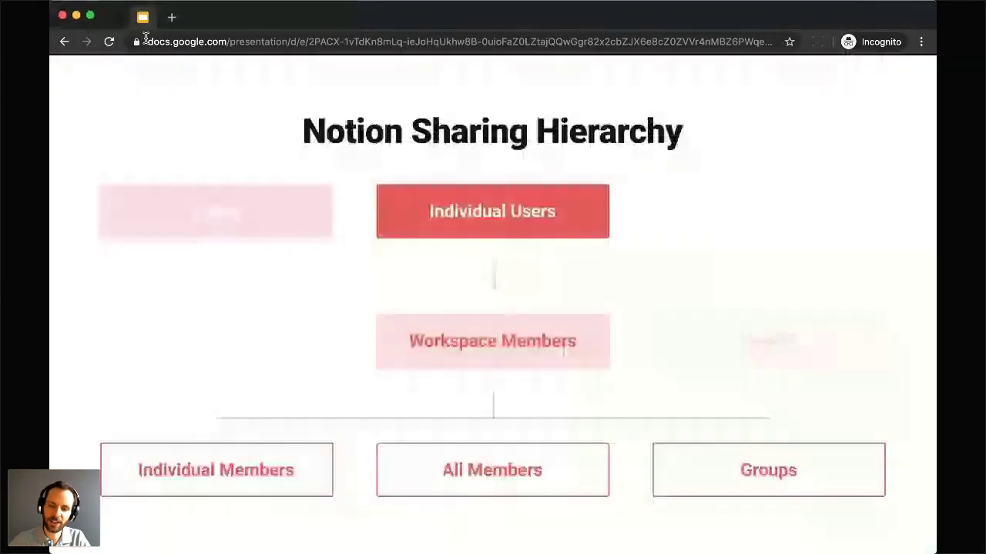